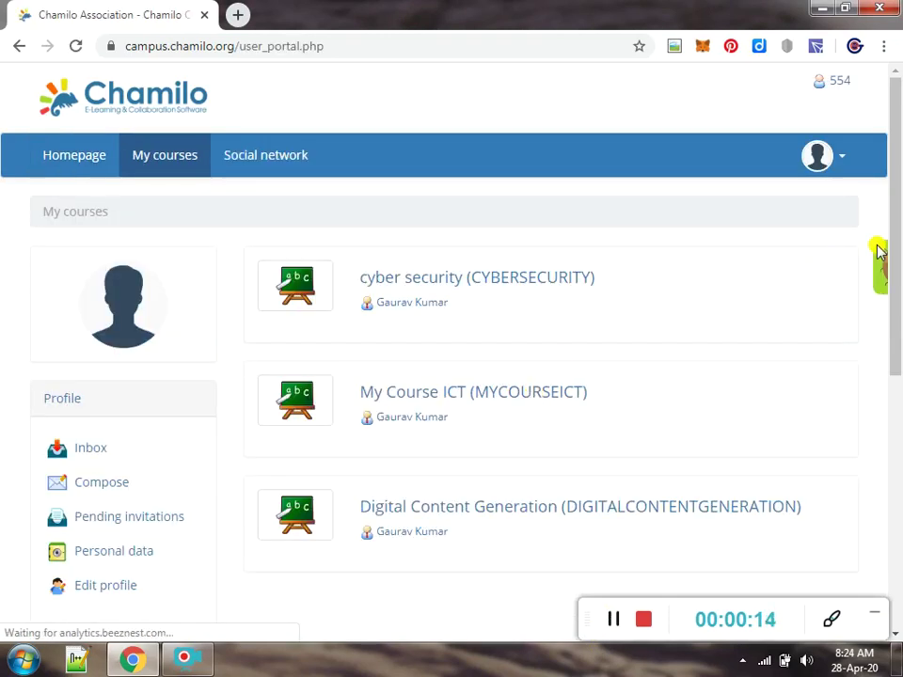
Open and then dismiss the Windows Run box, and adjust the browser window
{"action": "key", "text": "super+r"}
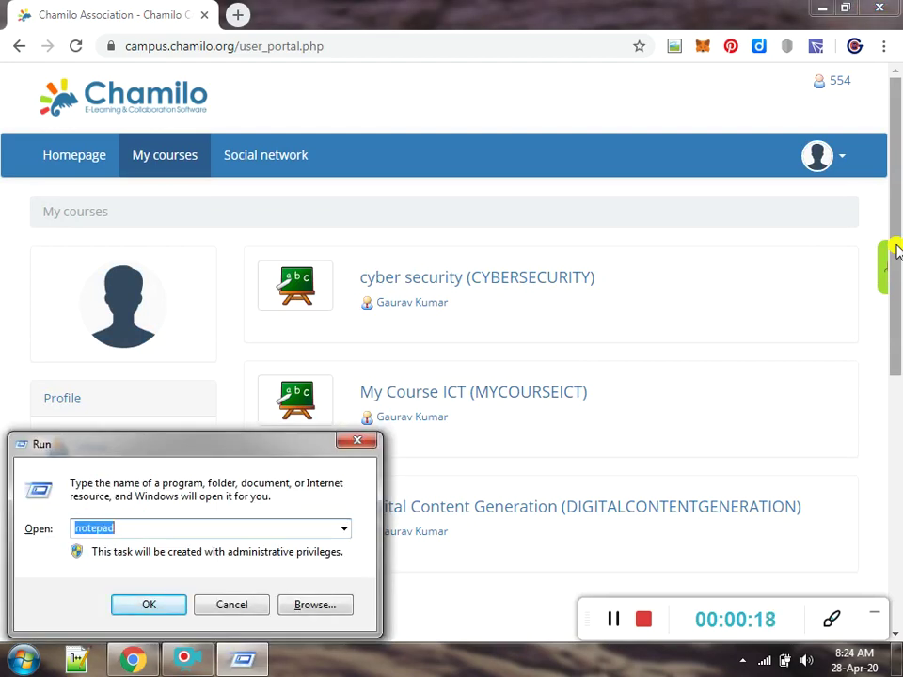
{"action": "key", "text": "Escape"}
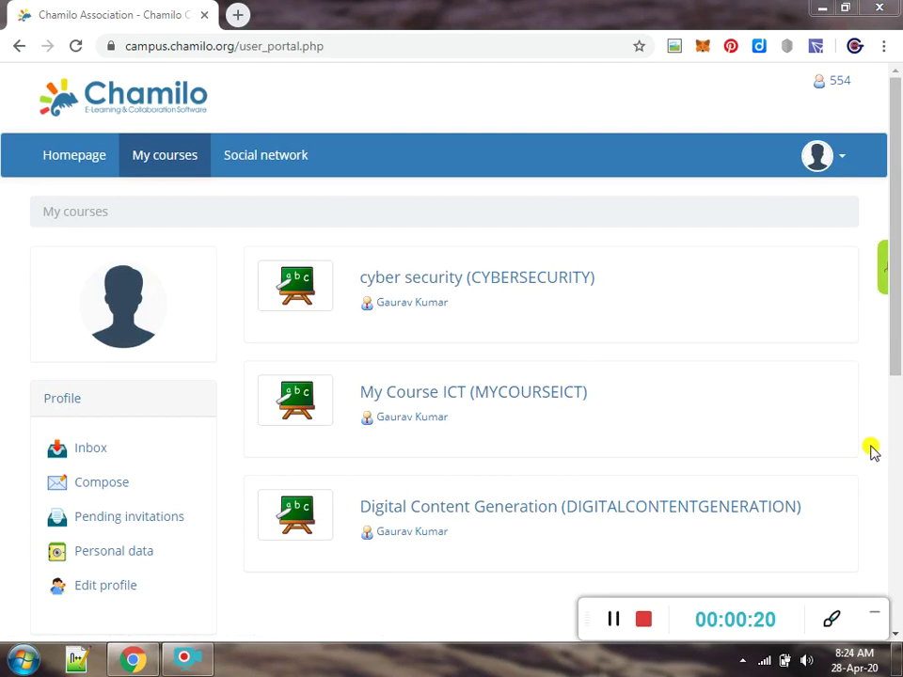
{"action": "left_click_drag", "start_coordinate": [897, 349], "coordinate": [898, 616]}
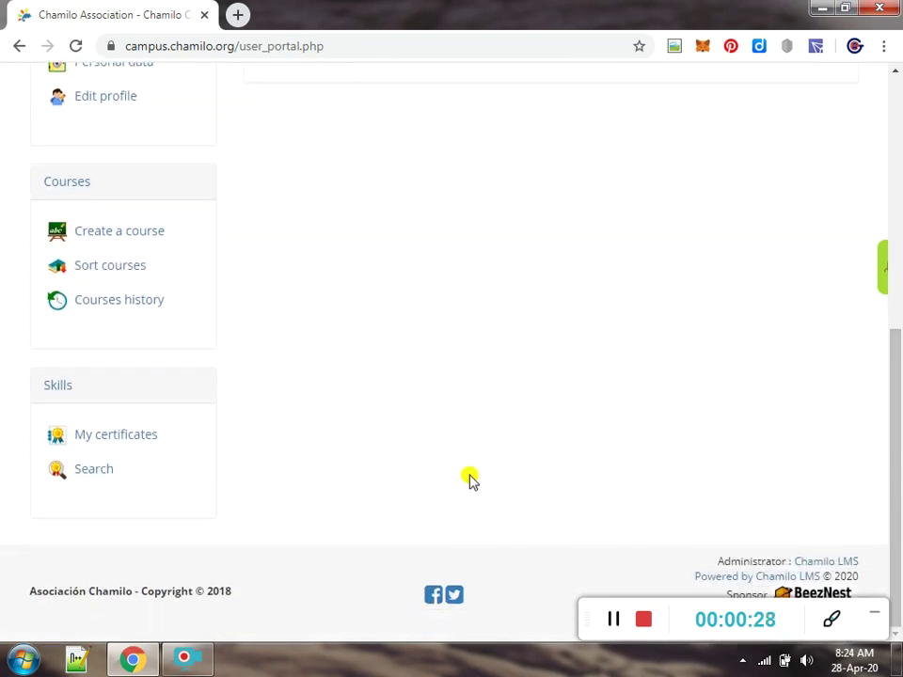
{"action": "left_click_drag", "start_coordinate": [34, 230], "coordinate": [166, 238]}
Create a new course named 'Blockchain Technology' and land on its course home page
{"action": "left_click", "coordinate": [254, 242]}
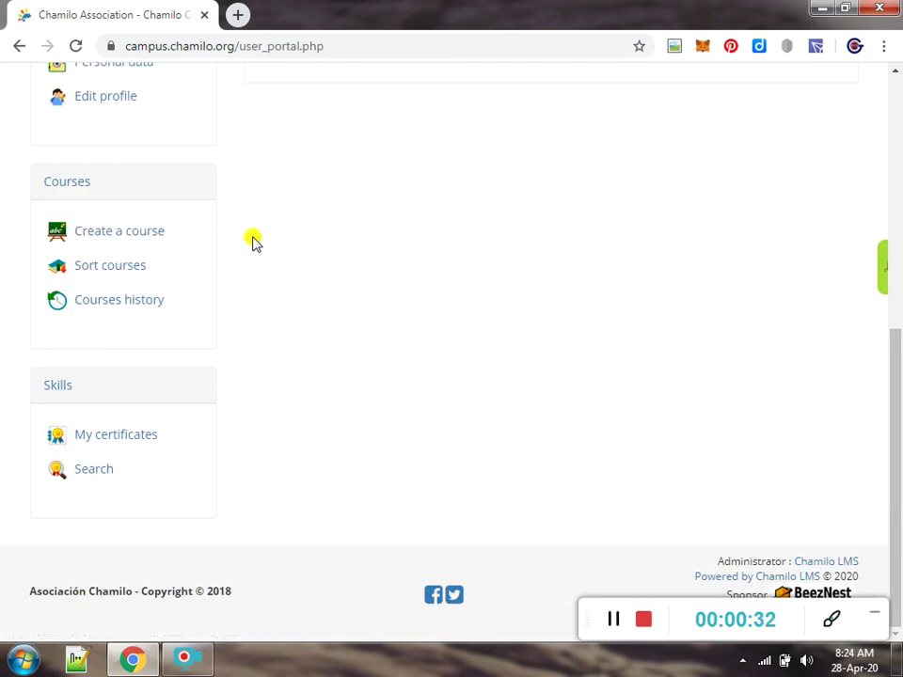
{"action": "left_click", "coordinate": [127, 236]}
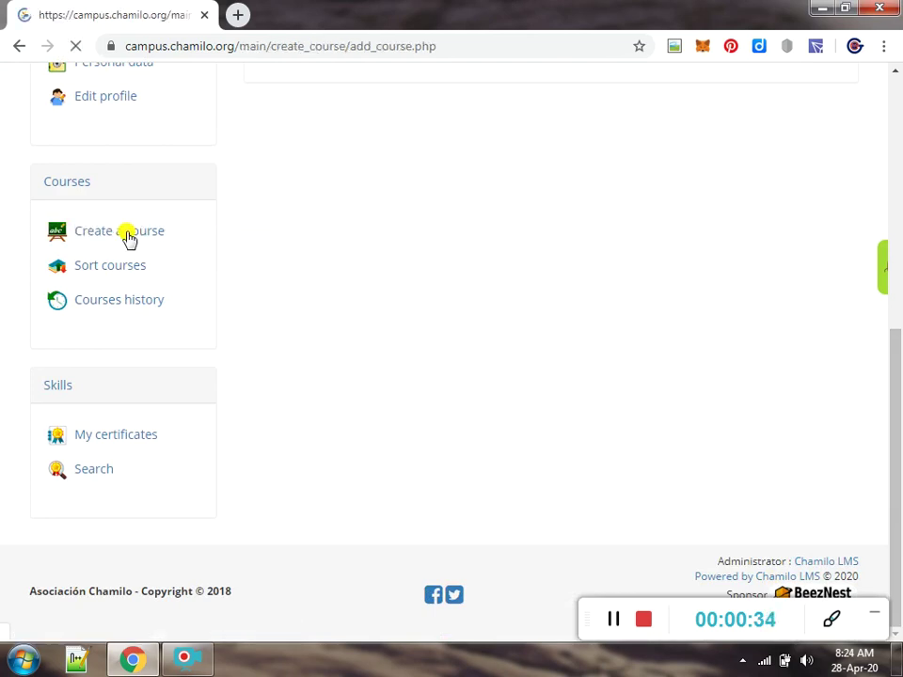
{"action": "scroll", "coordinate": [898, 159], "scroll_direction": "down", "scroll_amount": 1}
{"action": "scroll", "coordinate": [708, 246], "scroll_direction": "up", "scroll_amount": 1}
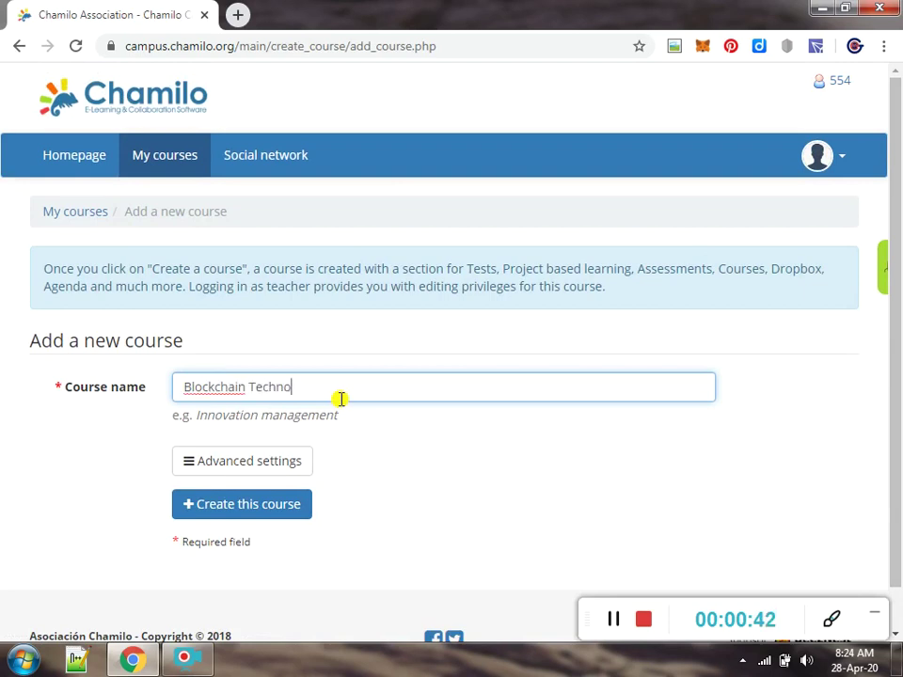
{"action": "scroll", "coordinate": [893, 338], "scroll_direction": "down", "scroll_amount": 2}
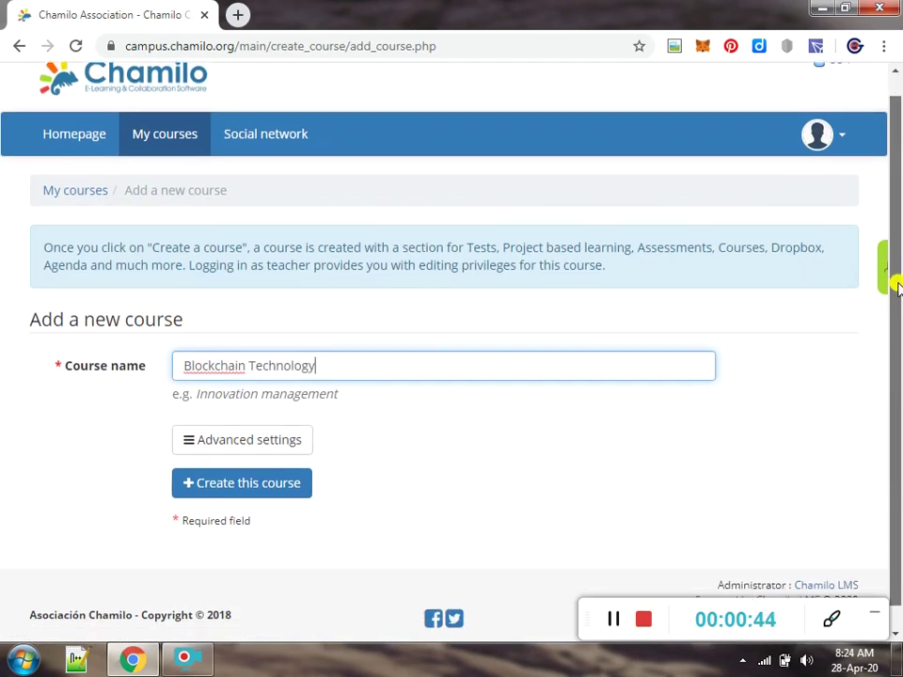
{"action": "left_click", "coordinate": [268, 461]}
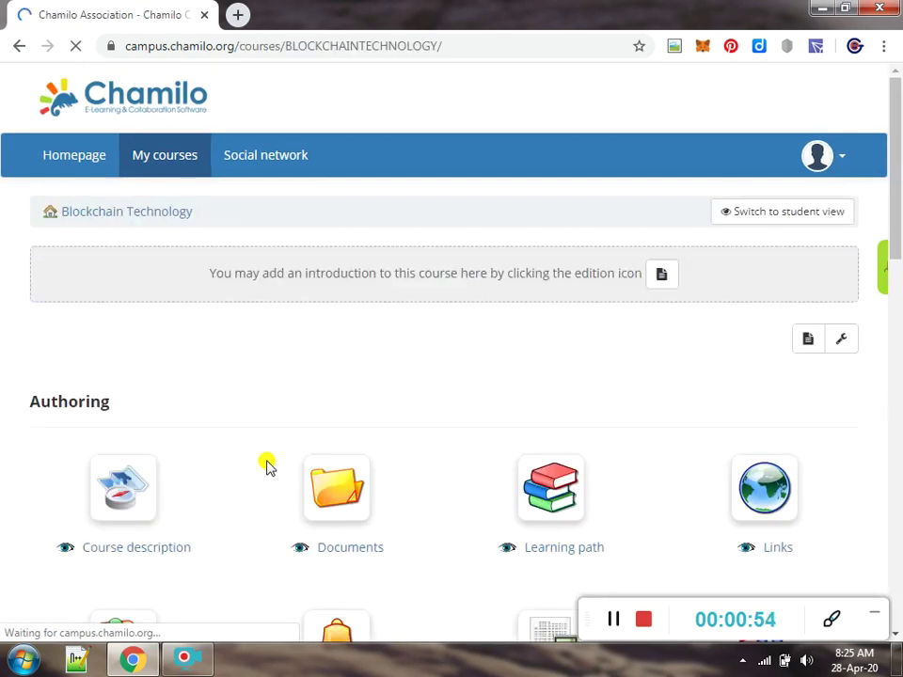
Open the Course description tool and start a new Objectives section
{"action": "left_click_drag", "start_coordinate": [889, 258], "coordinate": [895, 321]}
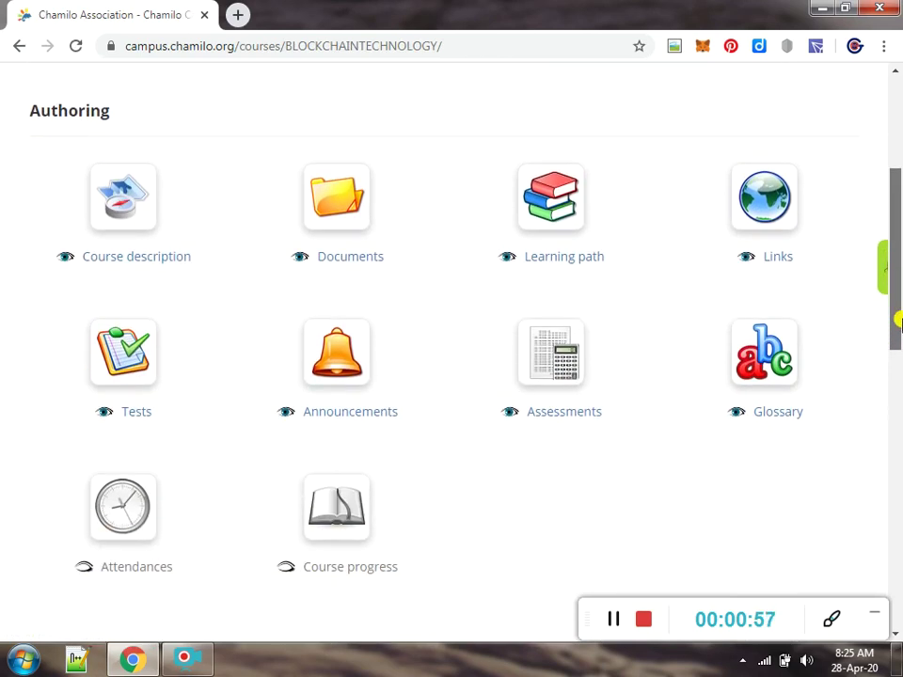
{"action": "left_click", "coordinate": [117, 254]}
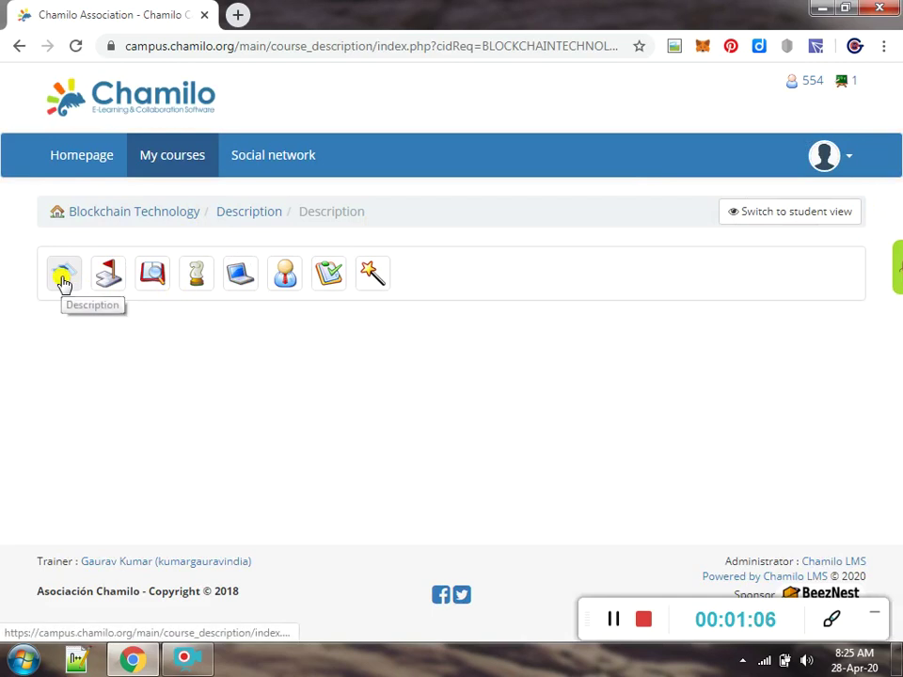
{"action": "left_click", "coordinate": [112, 279]}
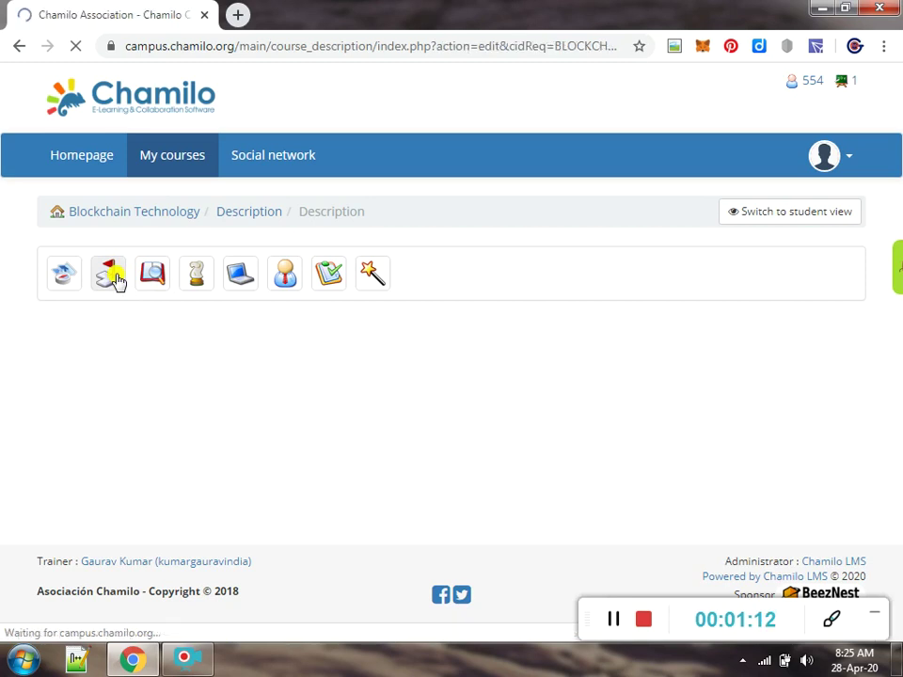
{"action": "scroll", "coordinate": [895, 185], "scroll_direction": "down", "scroll_amount": 2}
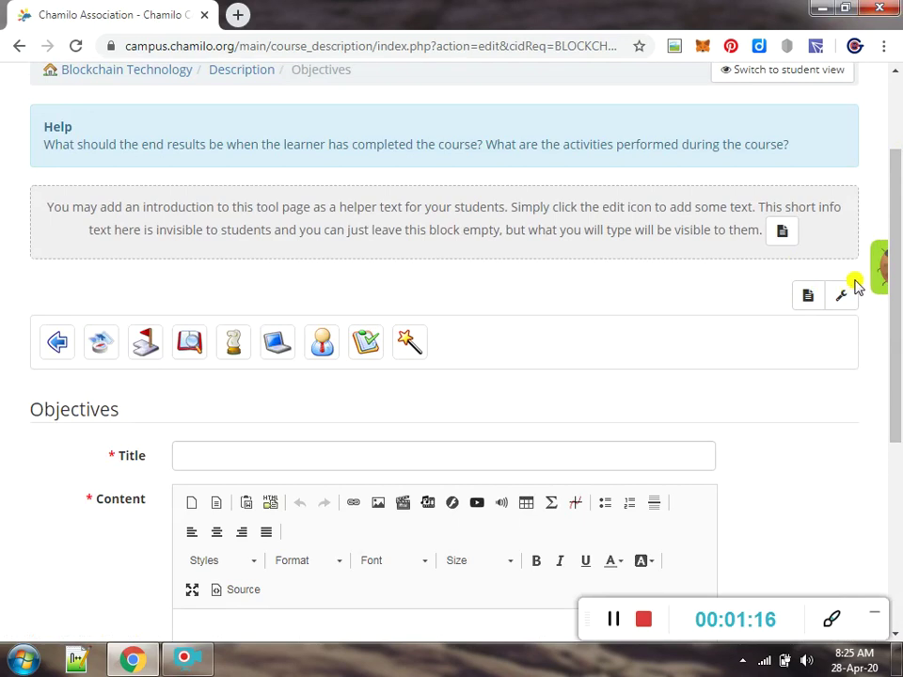
Enter the title 'Advanced Technologies in Blockchain' and content lines Solidity Programming and Ethereum
{"action": "left_click_drag", "start_coordinate": [893, 197], "coordinate": [895, 311]}
{"action": "left_click", "coordinate": [676, 242]}
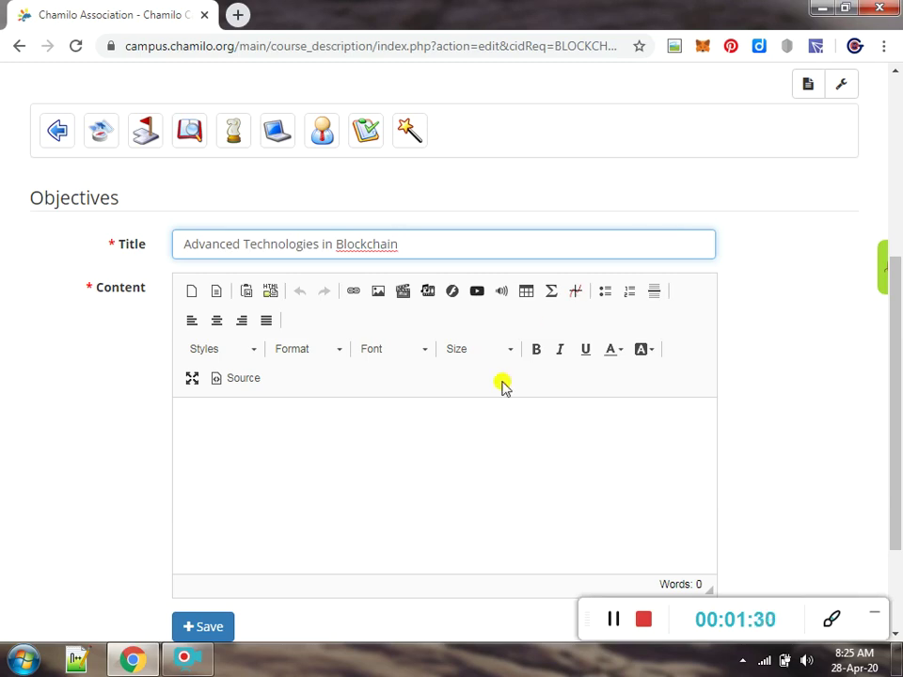
{"action": "left_click", "coordinate": [439, 467]}
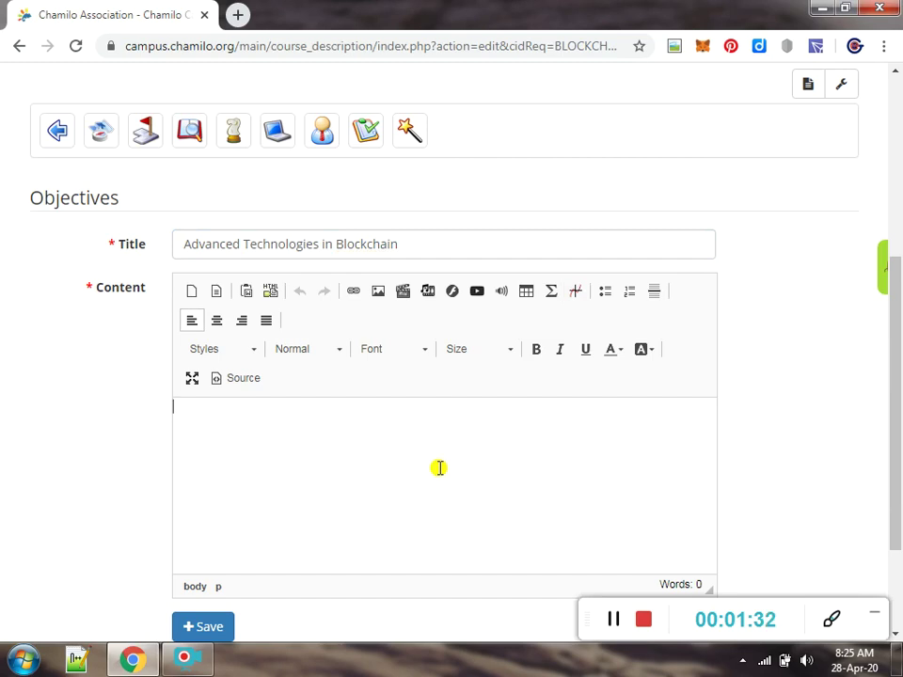
{"action": "left_click_drag", "start_coordinate": [894, 409], "coordinate": [894, 448]}
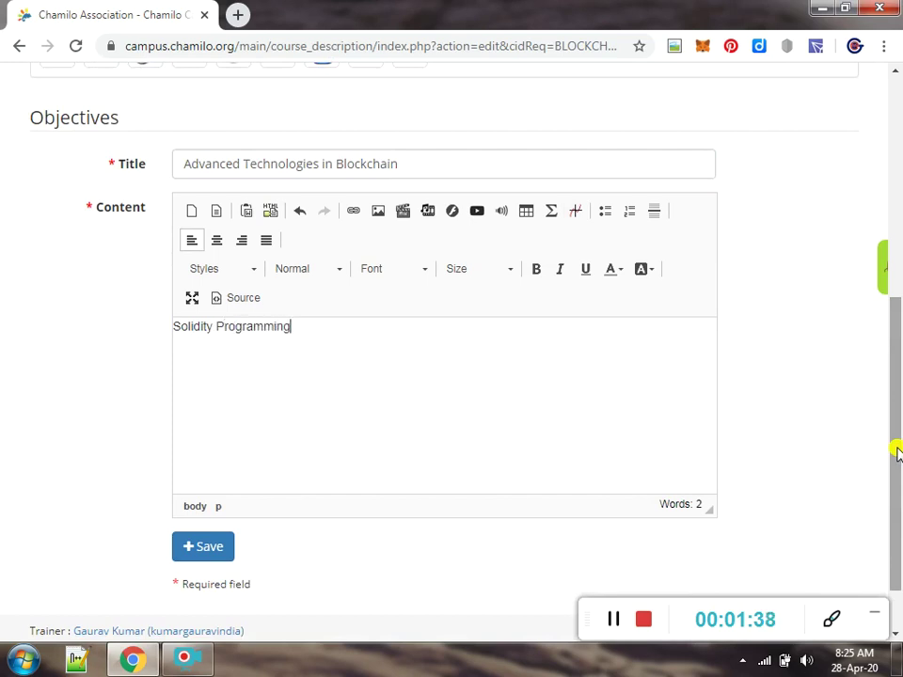
Format the two content lines as a bulleted list and save the Objectives description
{"action": "key", "text": "ctrl+a"}
{"action": "left_click", "coordinate": [602, 211]}
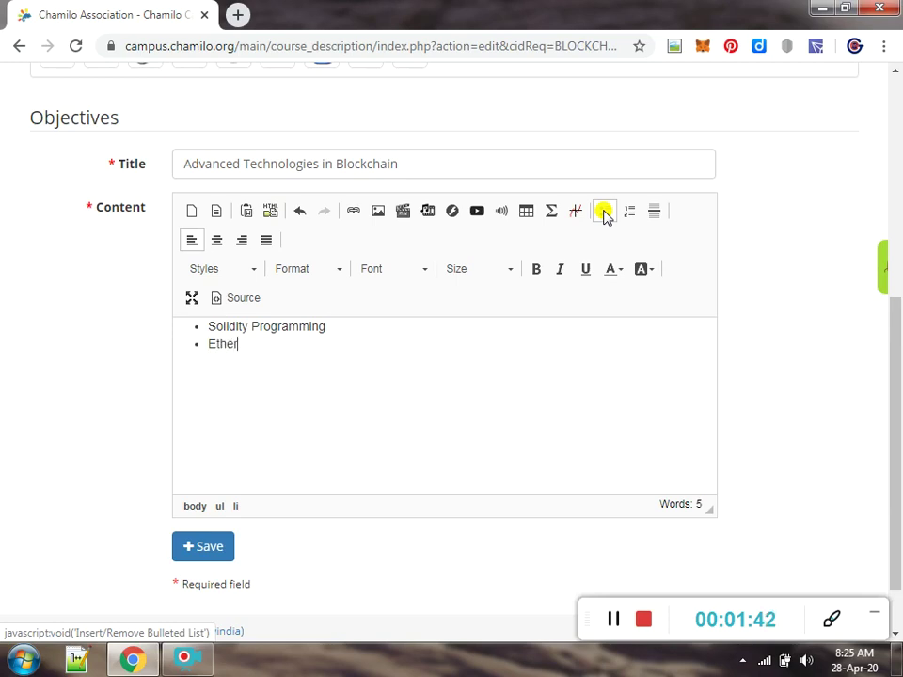
{"action": "key", "text": "Return"}
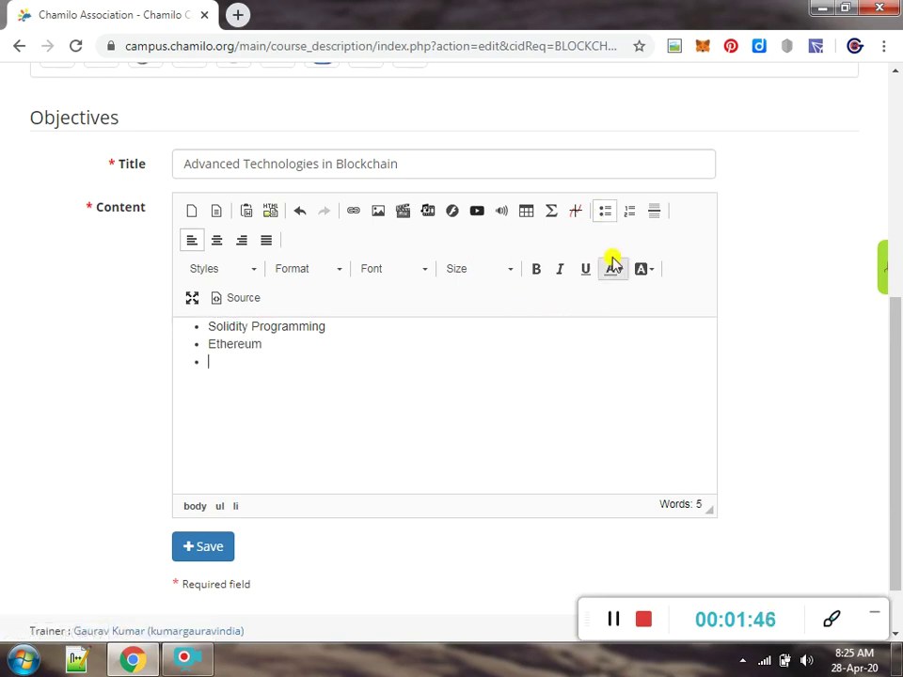
{"action": "key", "text": "BackSpace"}
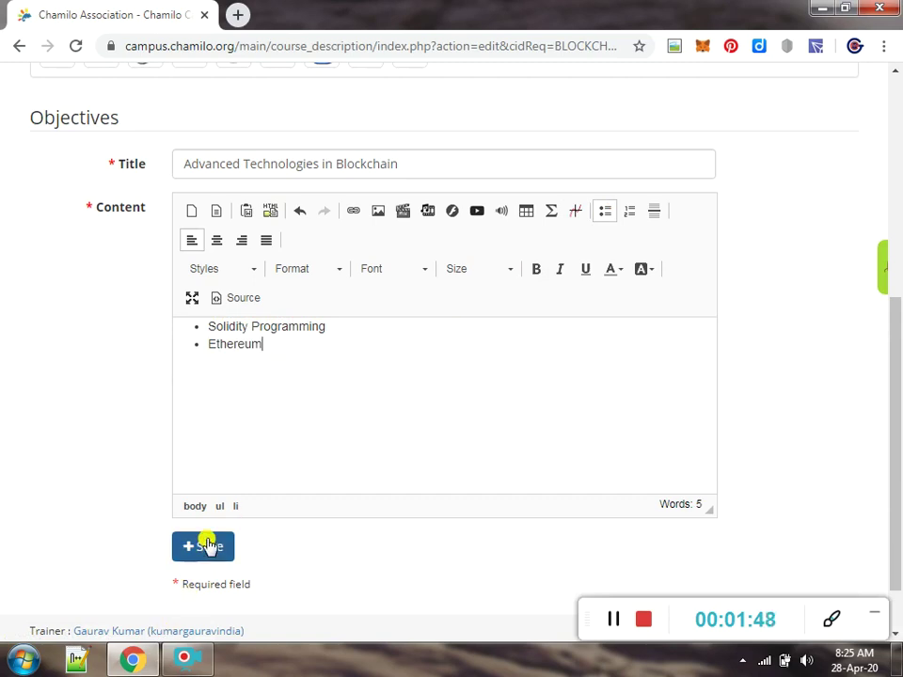
{"action": "left_click", "coordinate": [208, 545]}
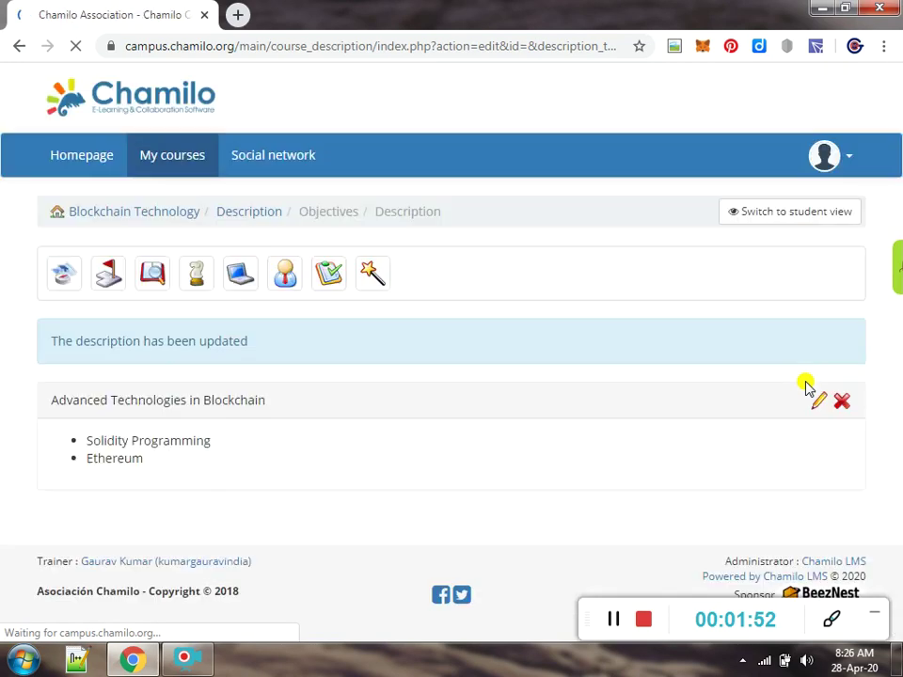
Return to the Blockchain Technology course home and open its Notebook tool
{"action": "left_click", "coordinate": [90, 222]}
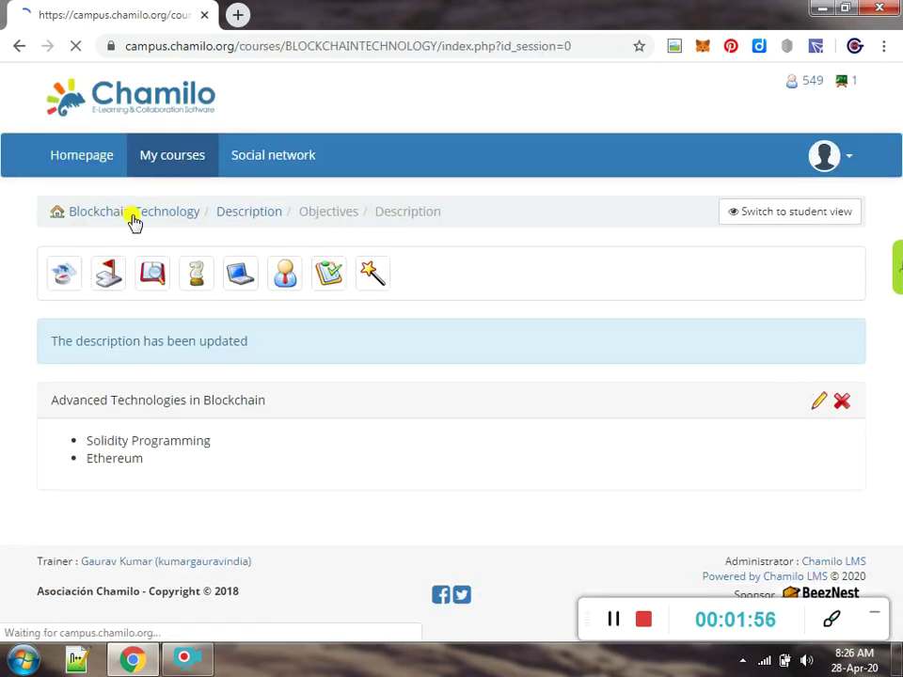
{"action": "left_click_drag", "start_coordinate": [895, 162], "coordinate": [894, 400]}
{"action": "left_click", "coordinate": [136, 506]}
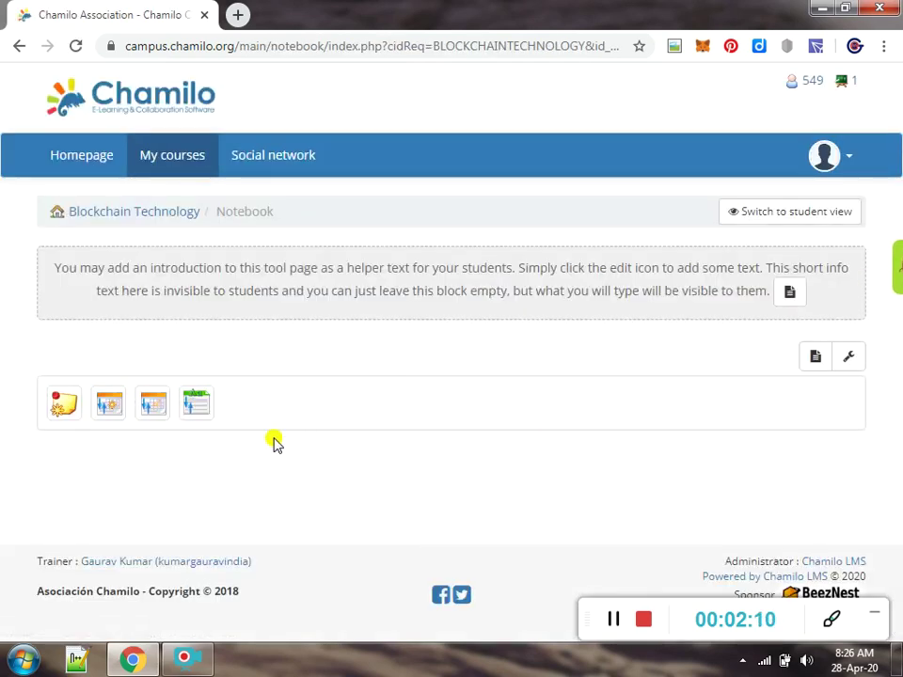
Create a note titled 'Hello to all the participants' about regular Blockchain Technologies updates
{"action": "left_click", "coordinate": [54, 405]}
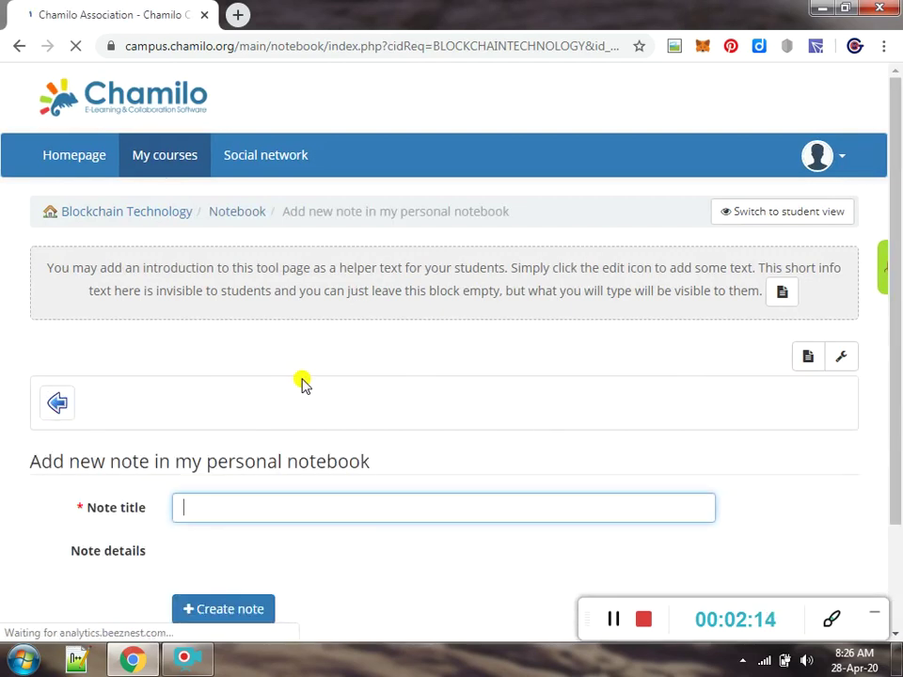
{"action": "type", "text": "Hello to all the participants"}
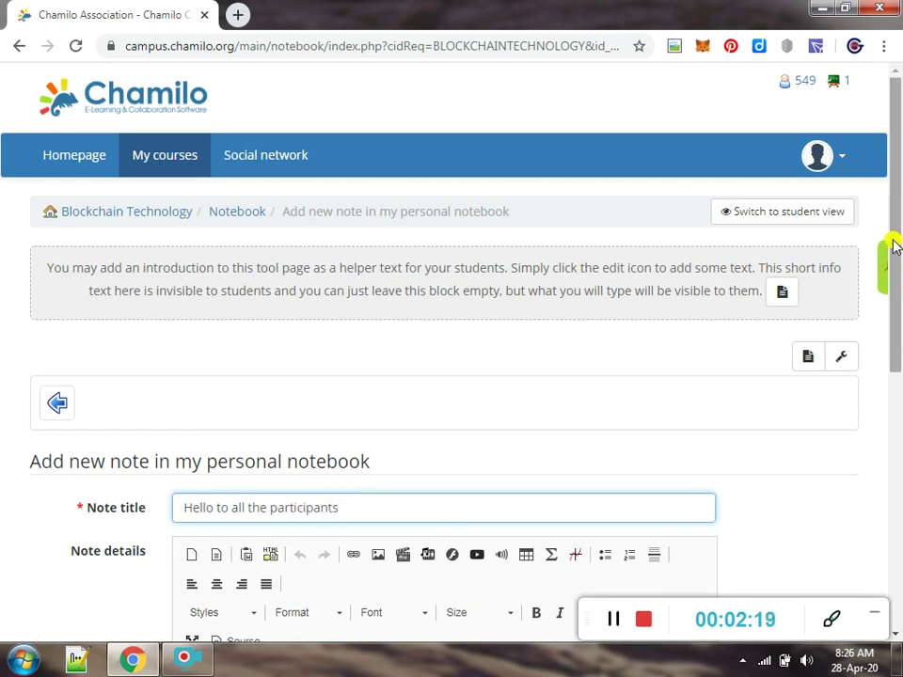
{"action": "left_click_drag", "start_coordinate": [896, 245], "coordinate": [898, 394]}
{"action": "left_click", "coordinate": [532, 390]}
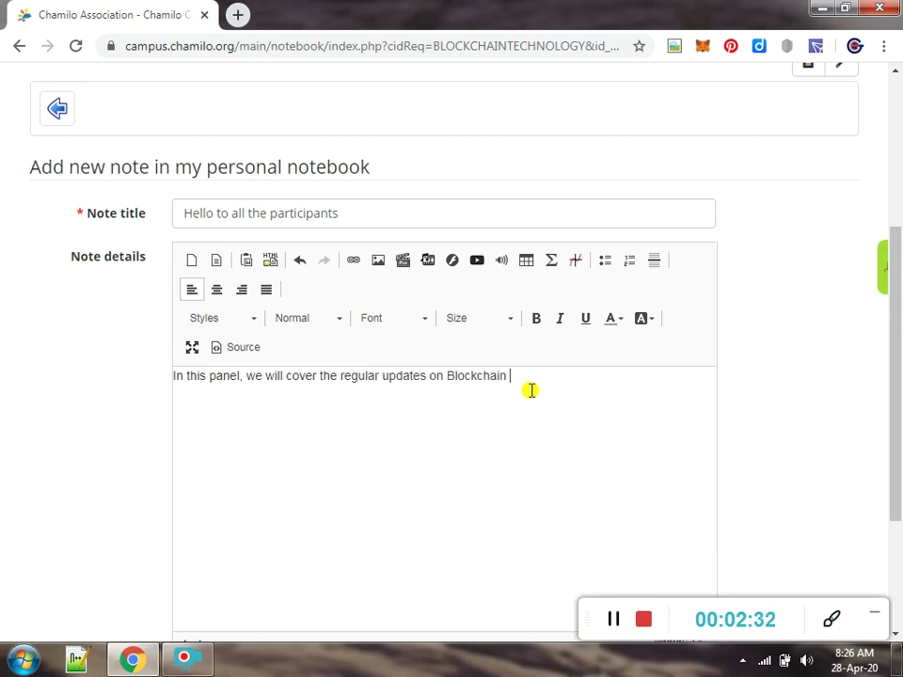
{"action": "type", "text": "y"}
{"action": "key", "text": "BackSpace"}
{"action": "type", "text": "ies"}
{"action": "left_click_drag", "start_coordinate": [895, 409], "coordinate": [895, 419]}
{"action": "scroll", "coordinate": [895, 418], "scroll_direction": "down", "scroll_amount": 2}
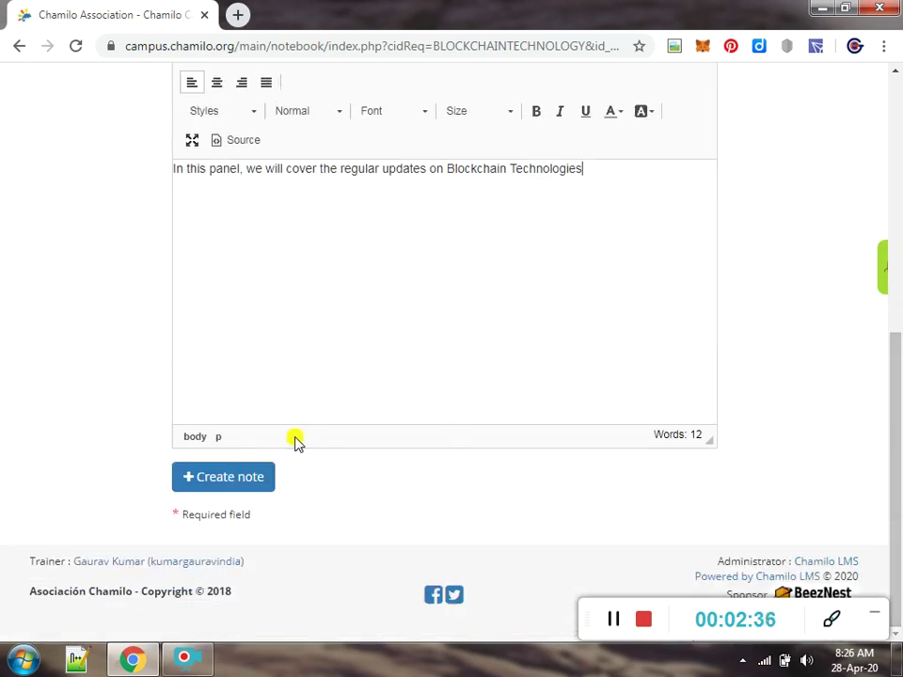
{"action": "left_click", "coordinate": [241, 488]}
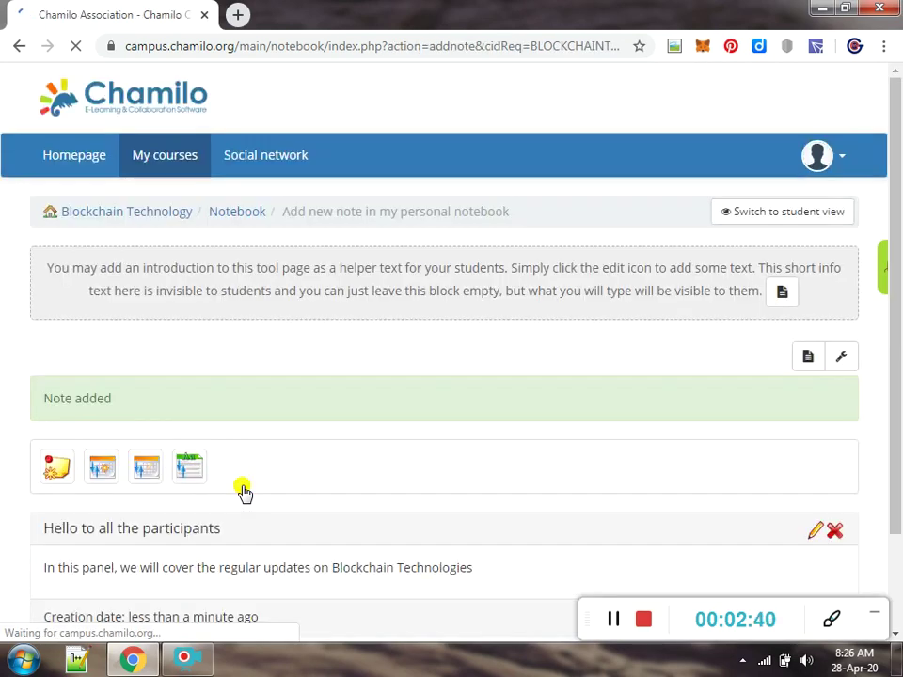
Go back to the course home and open the Attendances sheet from the Attendances tool
{"action": "left_click", "coordinate": [107, 214]}
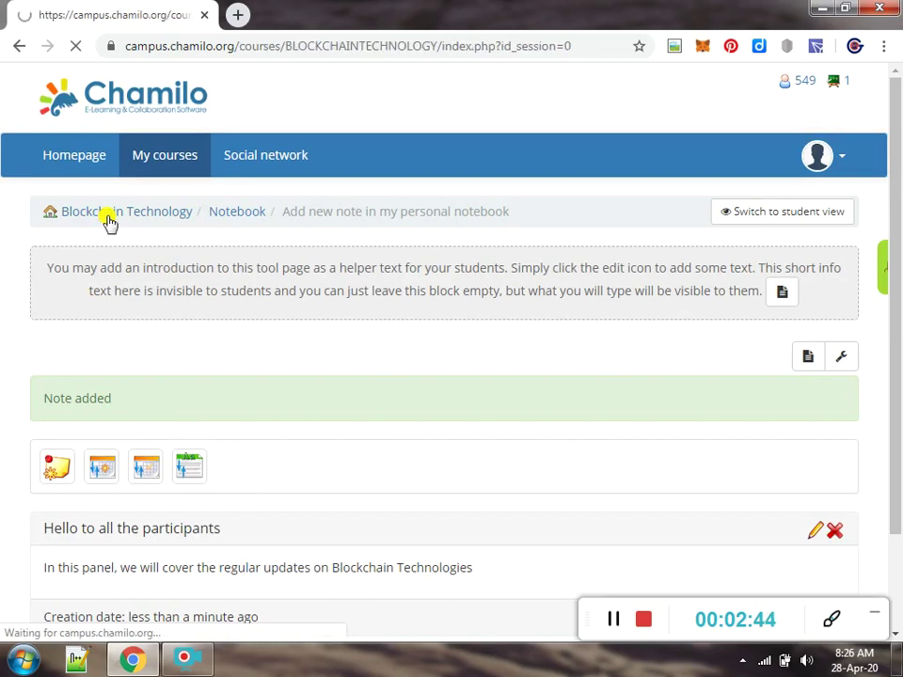
{"action": "left_click_drag", "start_coordinate": [895, 191], "coordinate": [898, 276]}
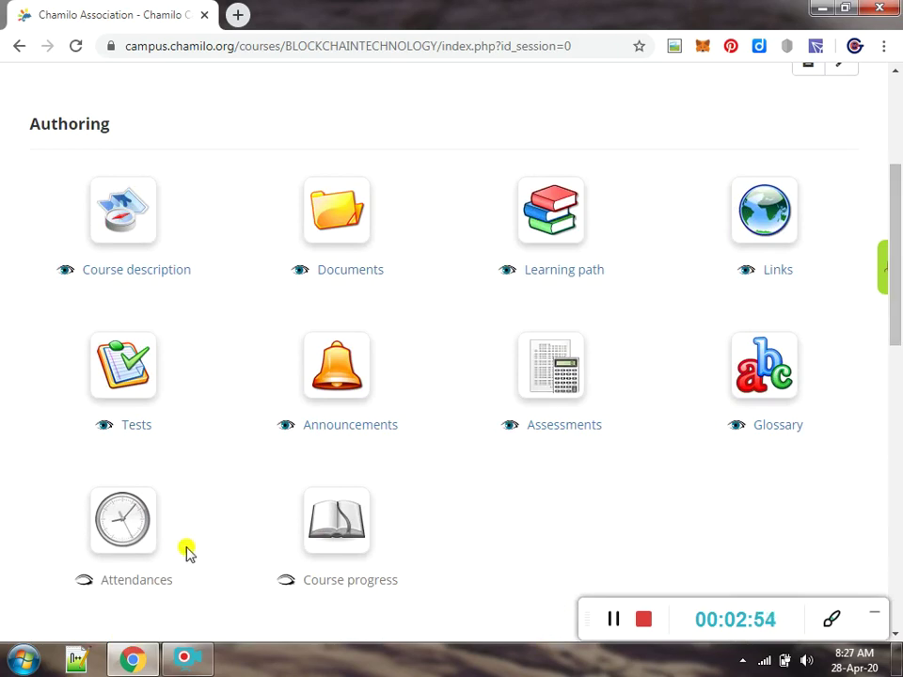
{"action": "left_click", "coordinate": [138, 523]}
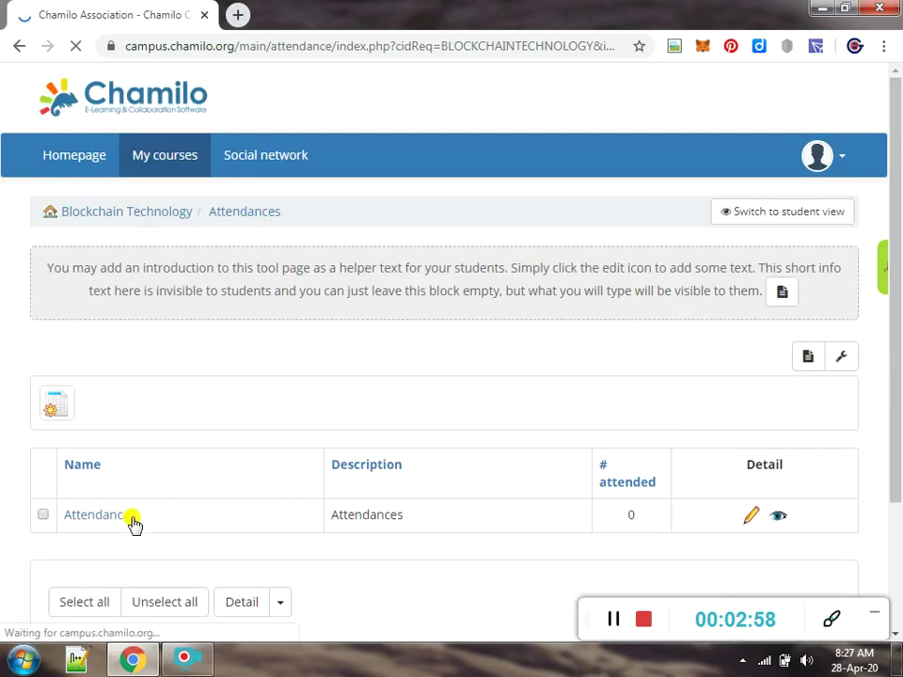
{"action": "scroll", "coordinate": [898, 234], "scroll_direction": "down", "scroll_amount": 2}
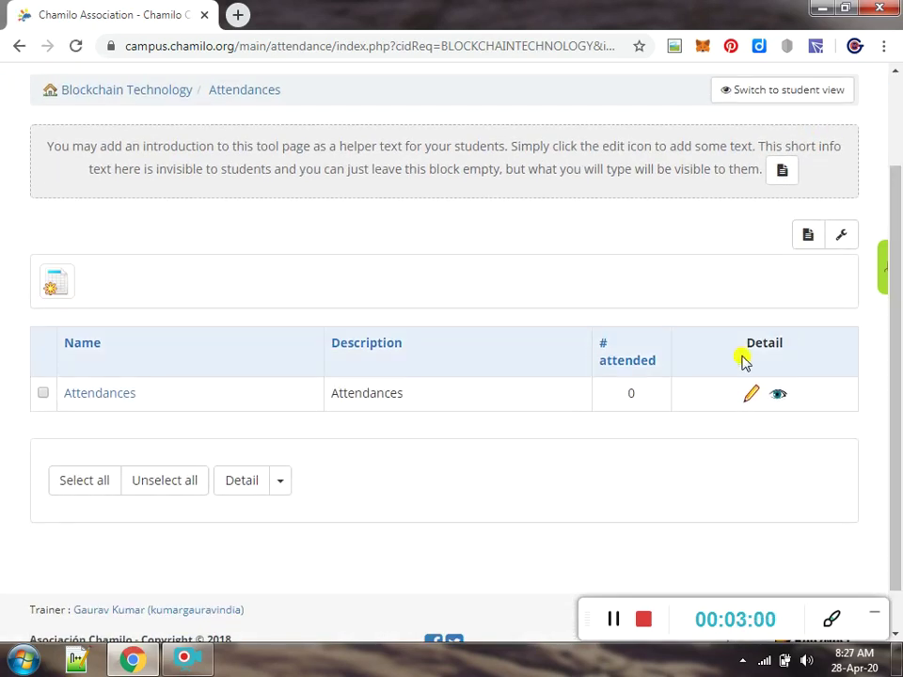
{"action": "left_click", "coordinate": [102, 396]}
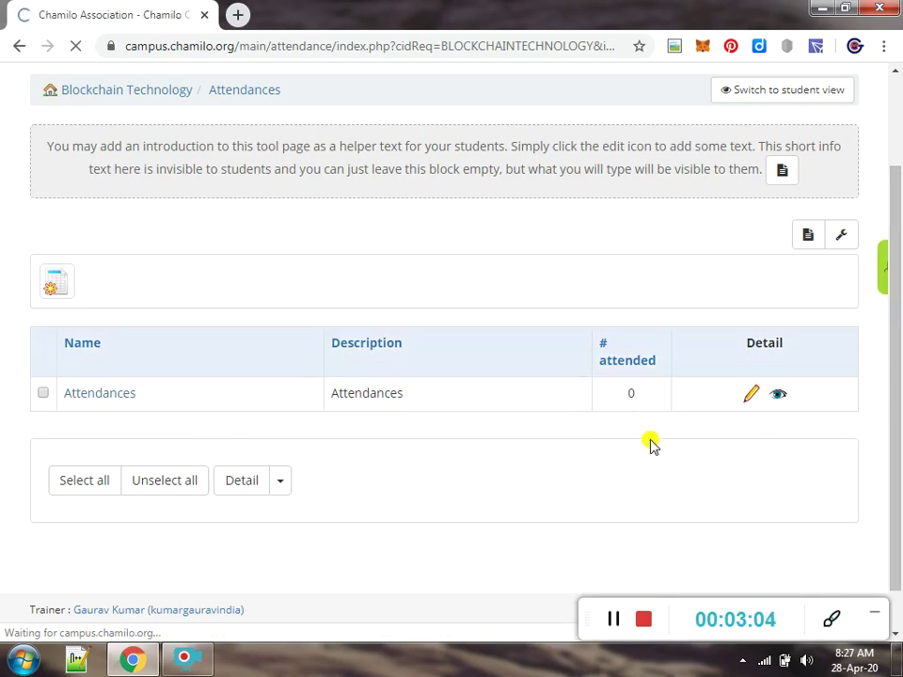
Check the no-registered-learners notice and return to the Blockchain Technology course home
{"action": "scroll", "coordinate": [899, 214], "scroll_direction": "down", "scroll_amount": 2}
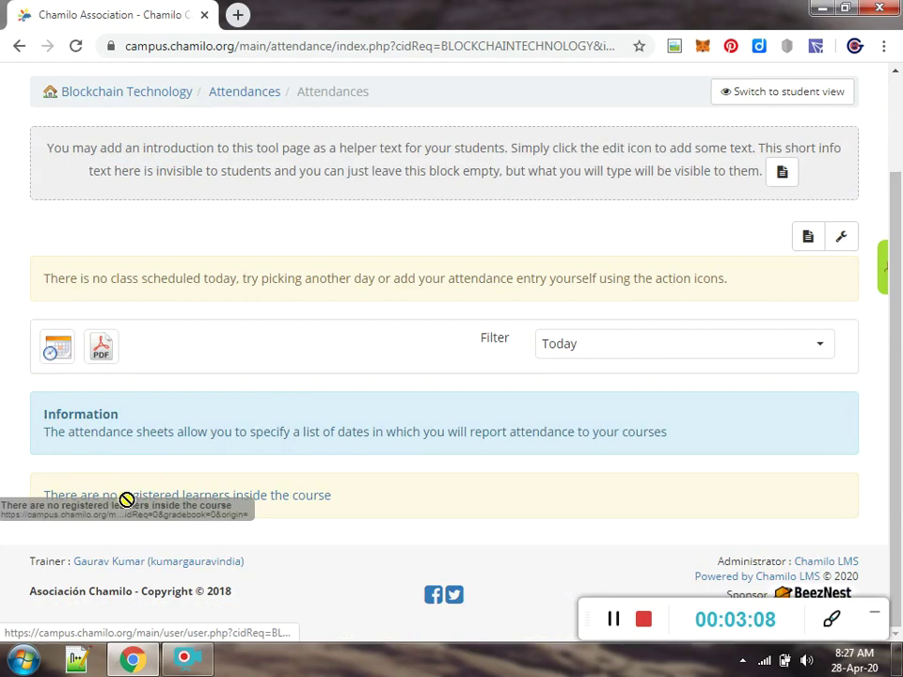
{"action": "left_click_drag", "start_coordinate": [351, 508], "coordinate": [39, 496]}
{"action": "left_click", "coordinate": [350, 557]}
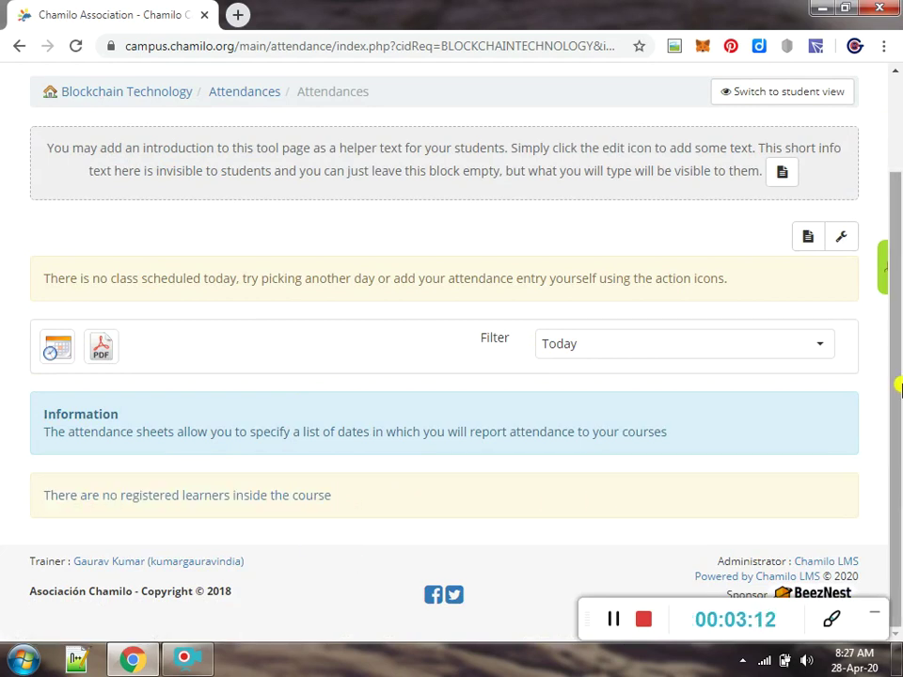
{"action": "left_click_drag", "start_coordinate": [895, 376], "coordinate": [895, 282]}
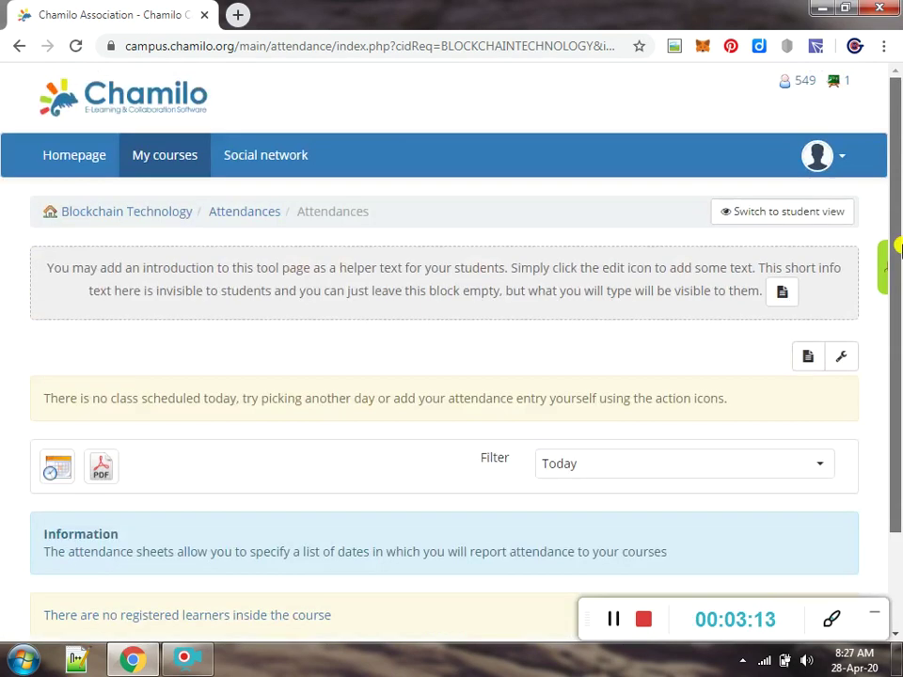
{"action": "left_click", "coordinate": [154, 216]}
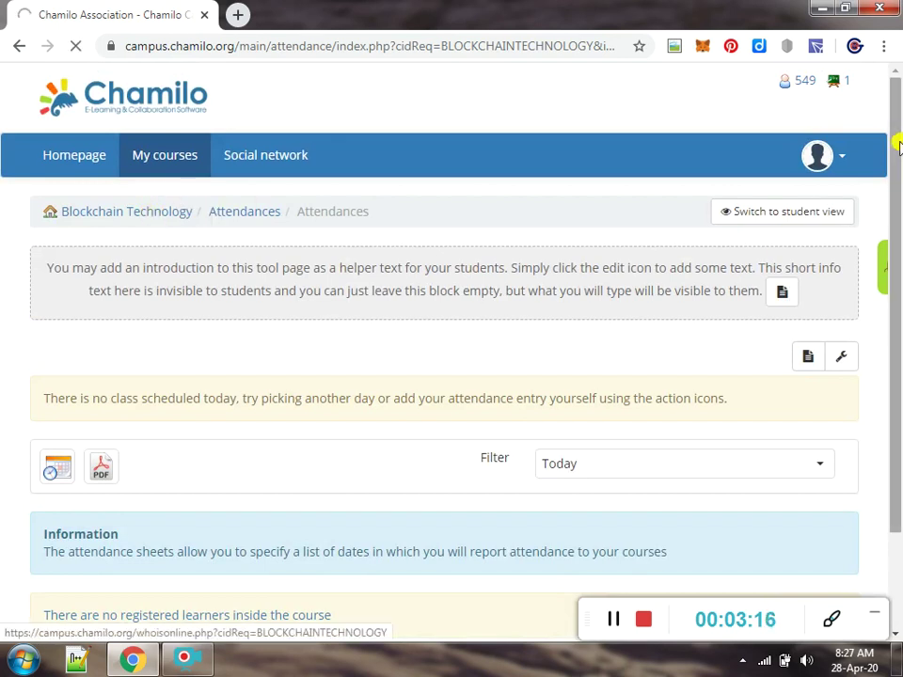
Open the Users tool and its Enroll users page listing available platform learners
{"action": "left_click_drag", "start_coordinate": [895, 137], "coordinate": [896, 382]}
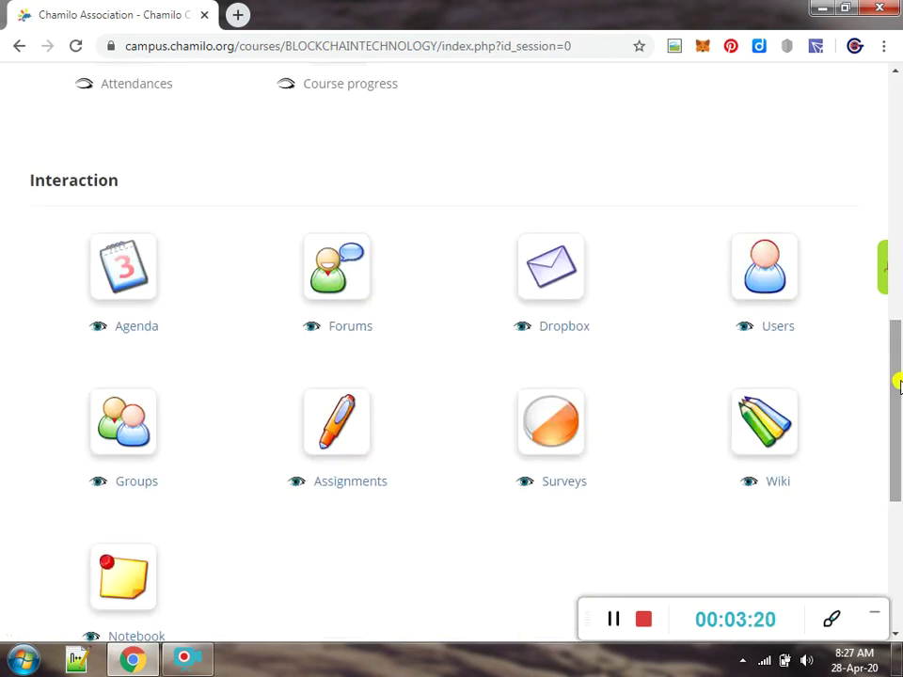
{"action": "left_click", "coordinate": [763, 285]}
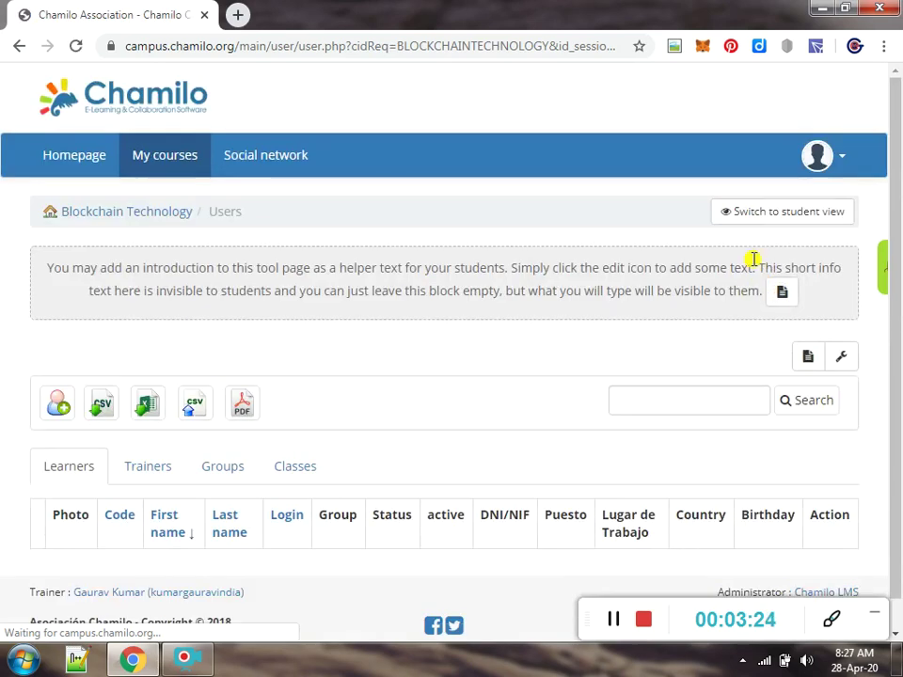
{"action": "scroll", "coordinate": [898, 193], "scroll_direction": "down", "scroll_amount": 1}
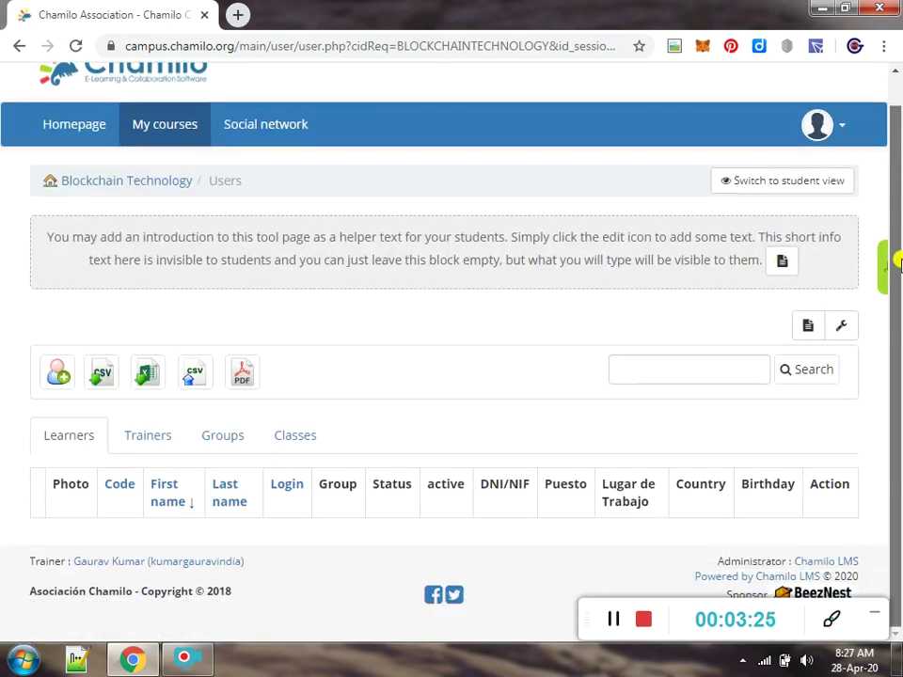
{"action": "left_click", "coordinate": [56, 380]}
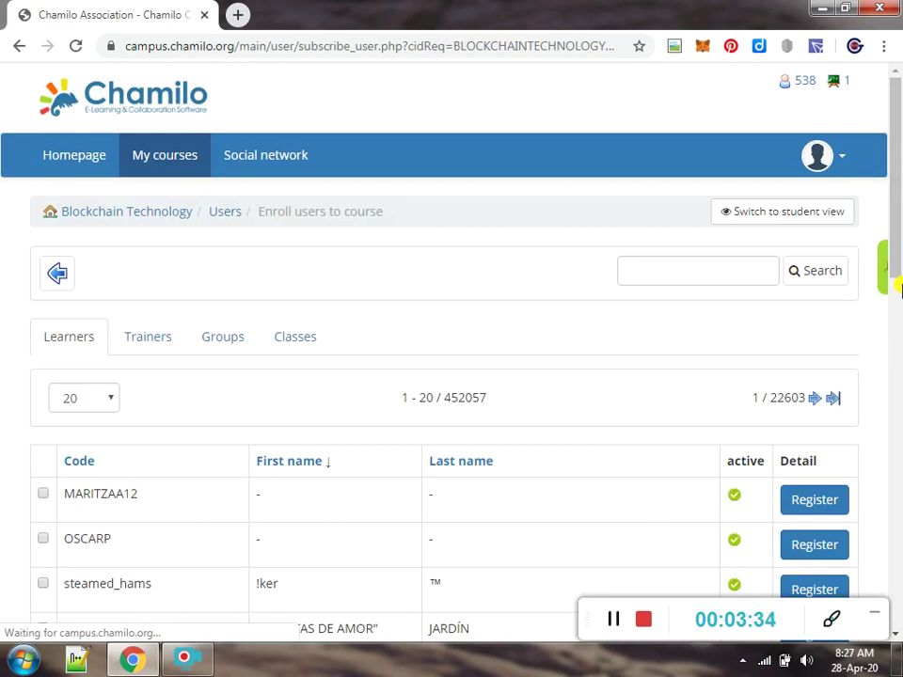
Search for the learner's username, register them in the course, and return to course home
{"action": "left_click", "coordinate": [687, 259]}
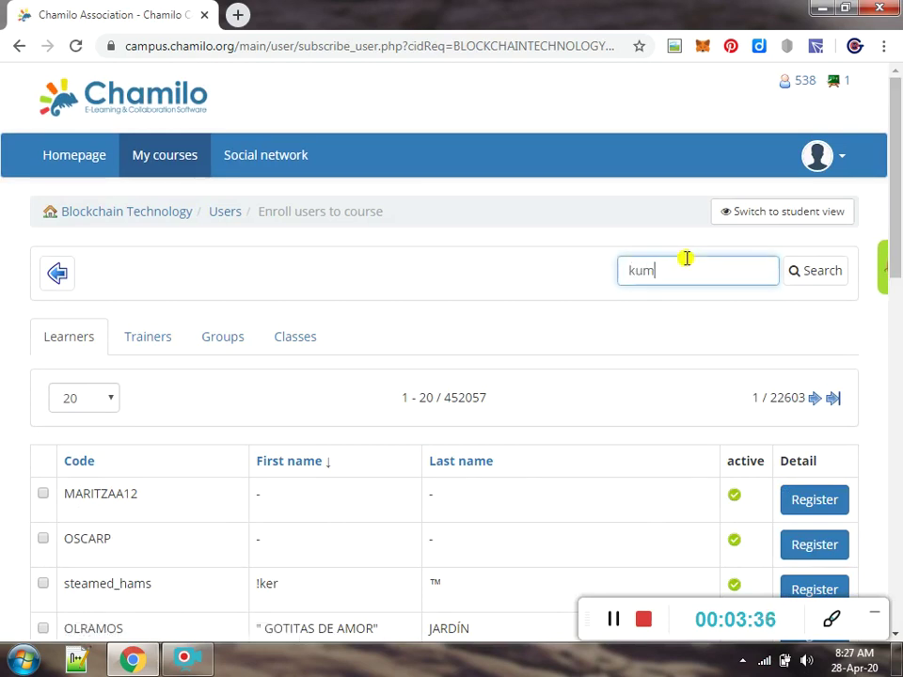
{"action": "left_click", "coordinate": [800, 273]}
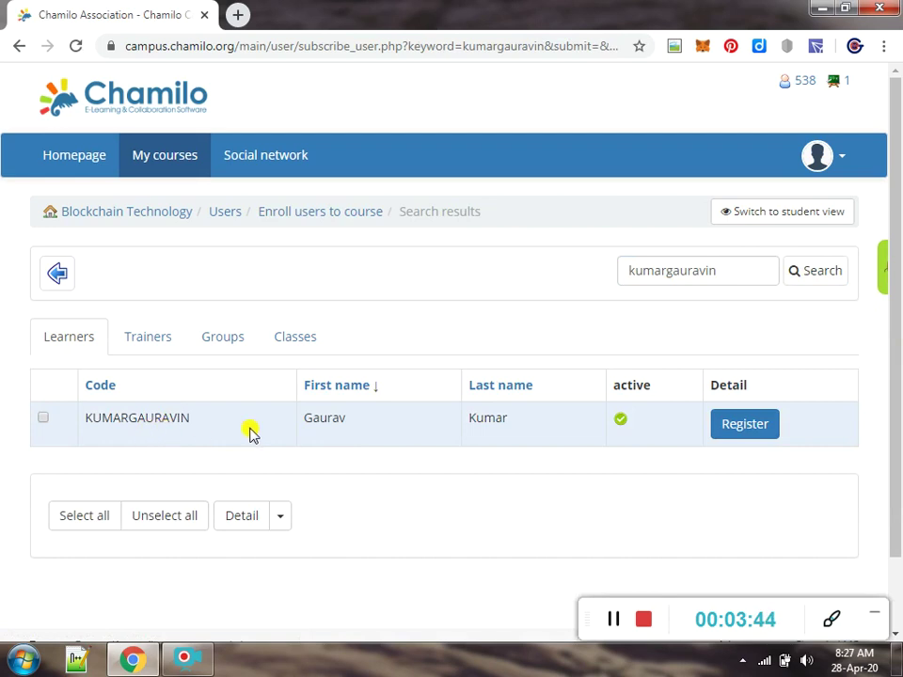
{"action": "left_click", "coordinate": [745, 425]}
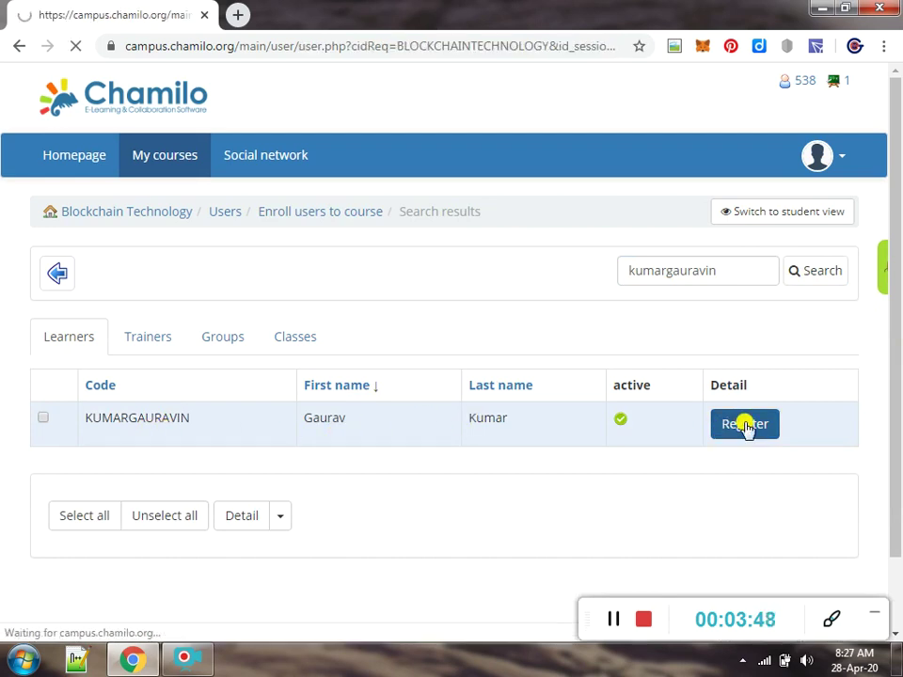
{"action": "left_click_drag", "start_coordinate": [897, 355], "coordinate": [897, 443]}
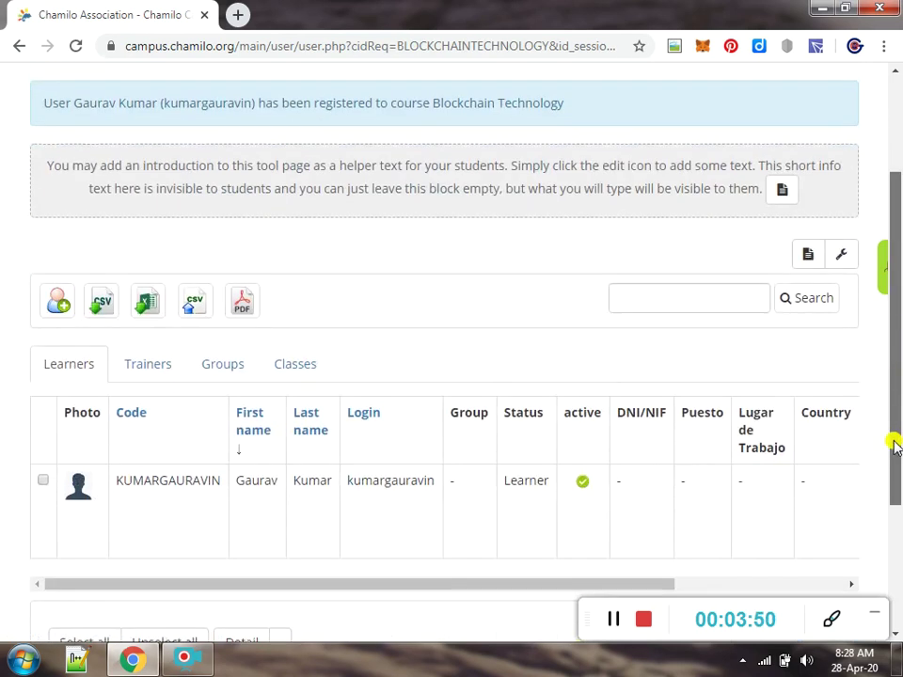
{"action": "scroll", "coordinate": [897, 443], "scroll_direction": "up", "scroll_amount": 2}
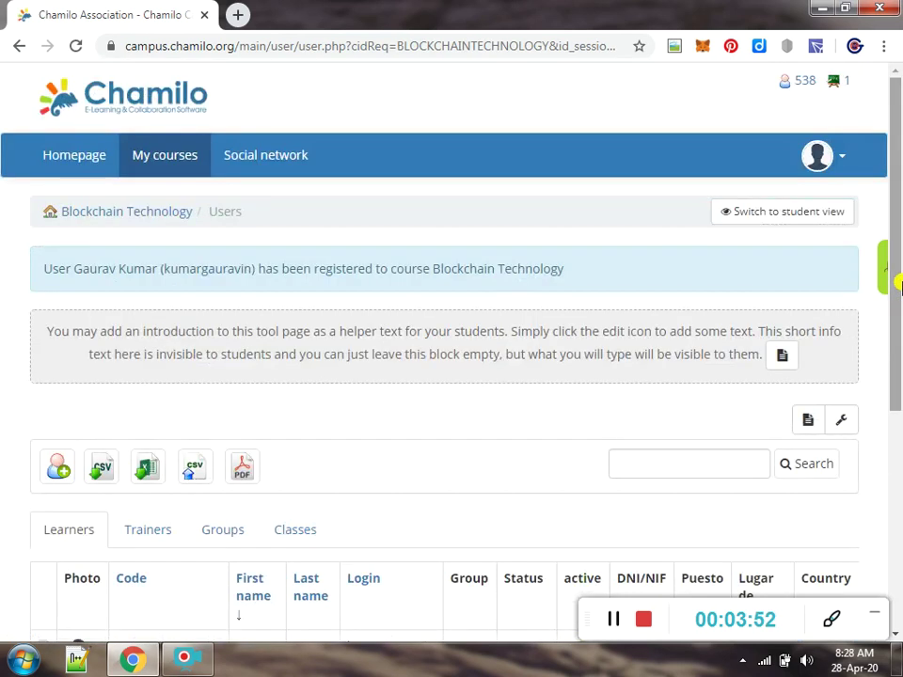
{"action": "left_click", "coordinate": [120, 215]}
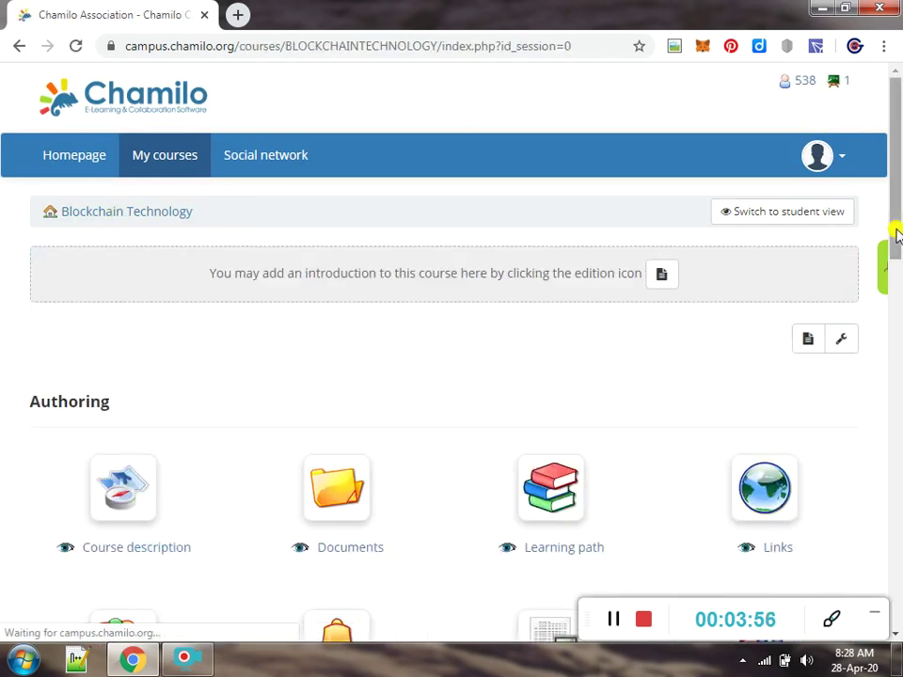
Open the Attendances sheet, now listing the enrolled learner at 0/0 (0%) not attended
{"action": "scroll", "coordinate": [897, 177], "scroll_direction": "down", "scroll_amount": 4}
{"action": "left_click", "coordinate": [106, 455]}
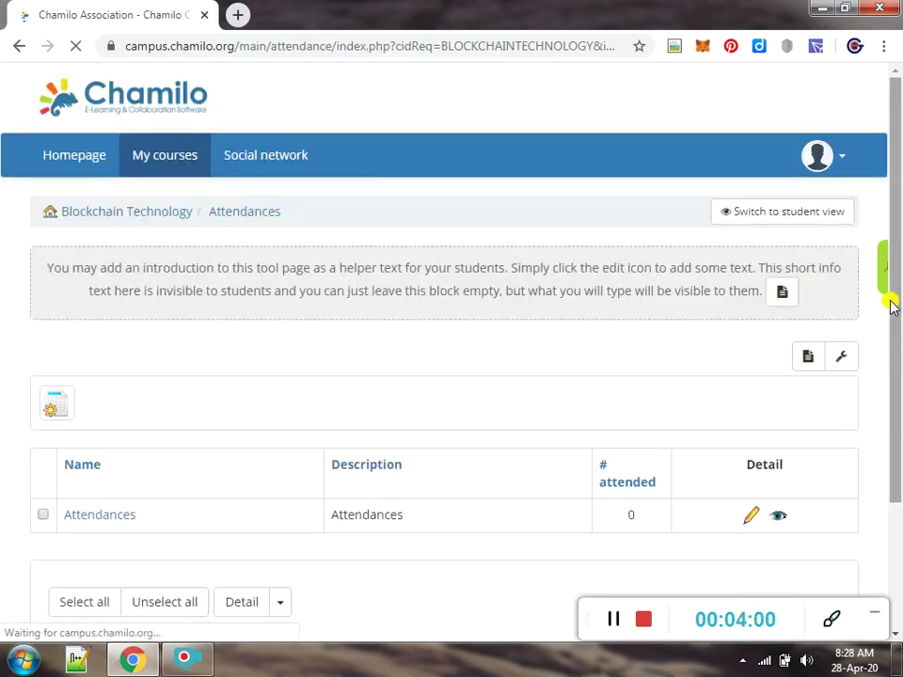
{"action": "scroll", "coordinate": [899, 385], "scroll_direction": "down", "scroll_amount": 2}
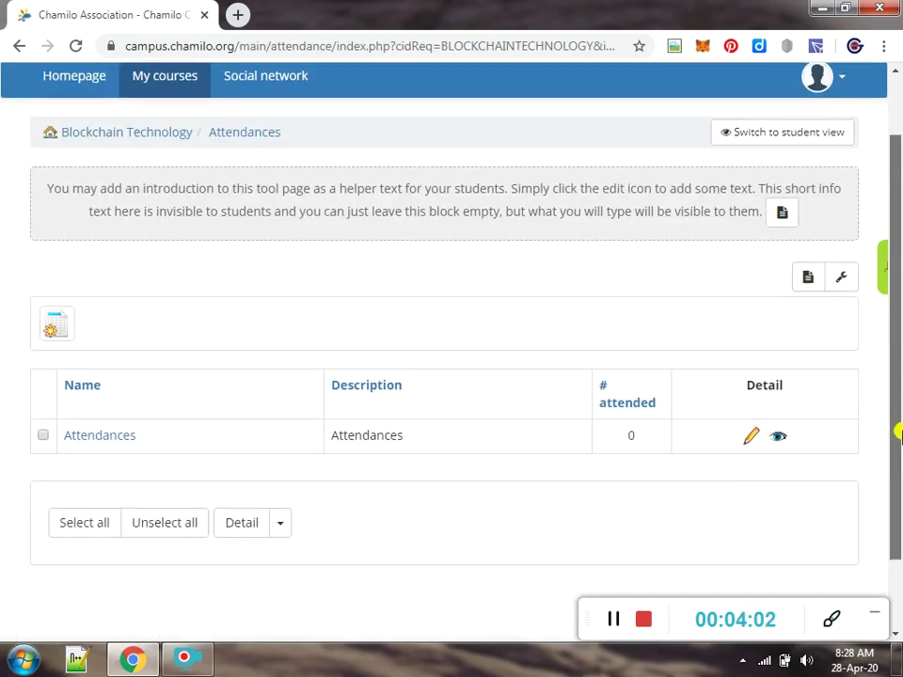
{"action": "left_click", "coordinate": [88, 407]}
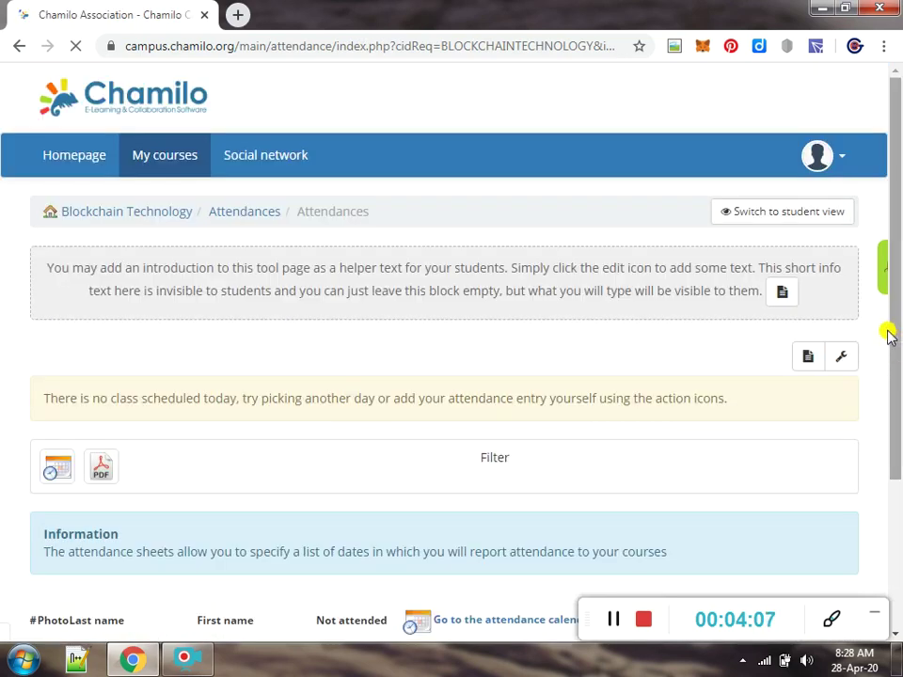
{"action": "left_click_drag", "start_coordinate": [893, 307], "coordinate": [894, 448]}
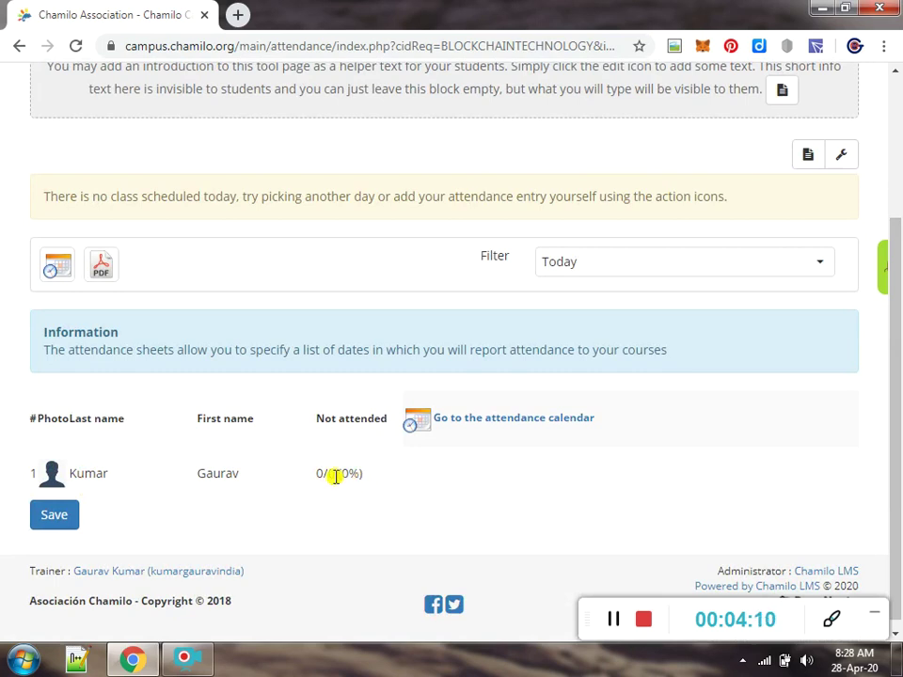
{"action": "left_click_drag", "start_coordinate": [320, 473], "coordinate": [403, 476]}
{"action": "left_click", "coordinate": [411, 470]}
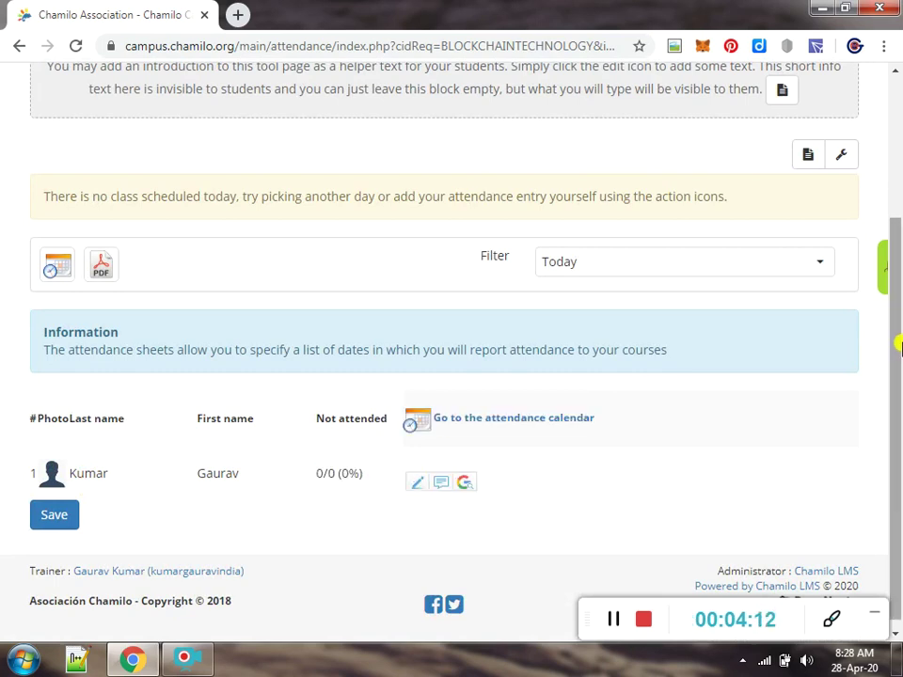
{"action": "left_click_drag", "start_coordinate": [899, 342], "coordinate": [898, 197]}
Log out, then sign back in with the account username and password
{"action": "left_click", "coordinate": [843, 150]}
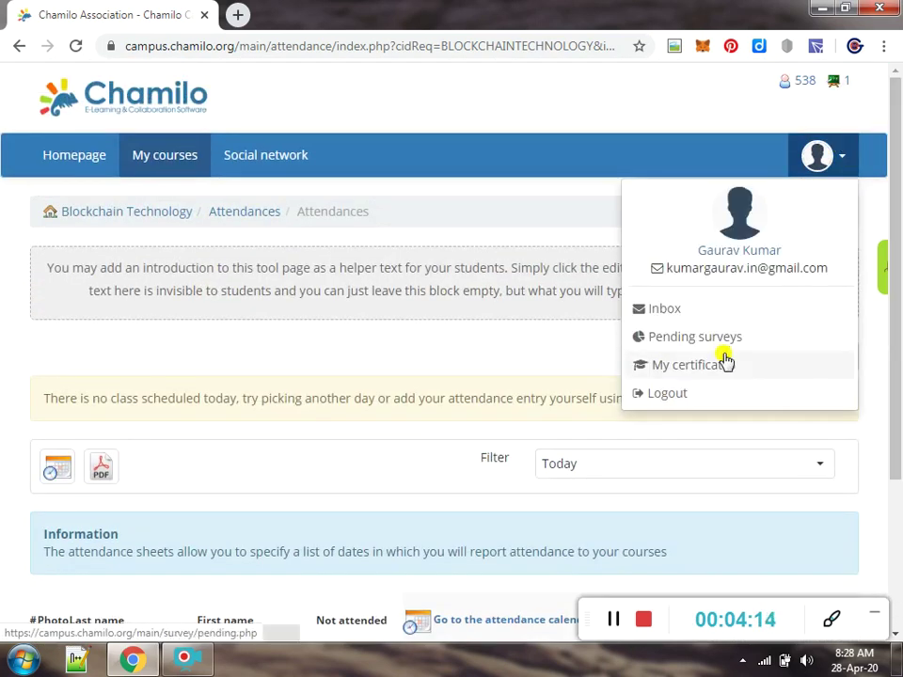
{"action": "left_click", "coordinate": [722, 350]}
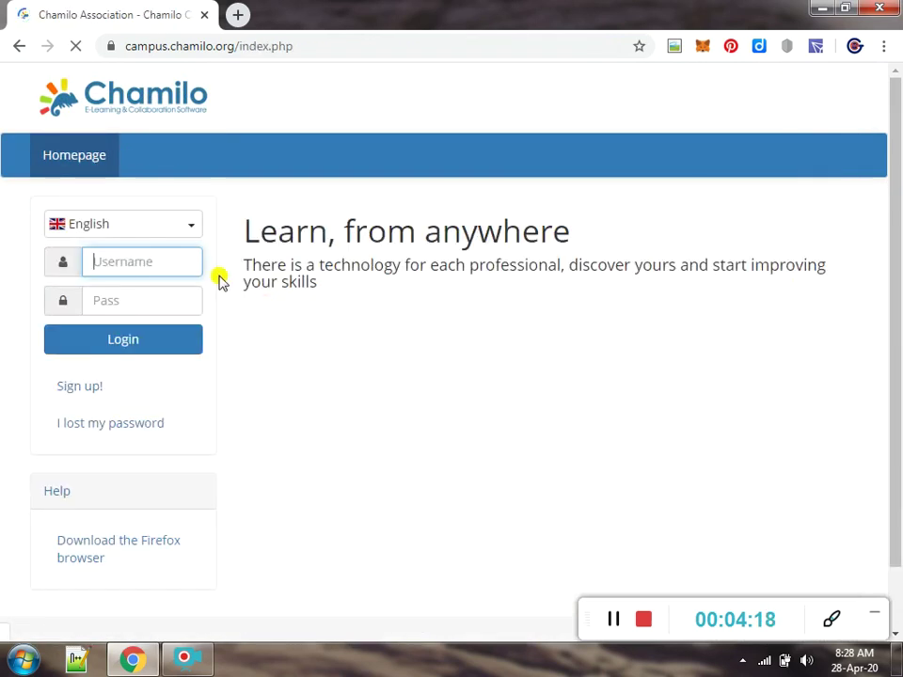
{"action": "left_click", "coordinate": [177, 267]}
{"action": "key", "text": "Tab"}
{"action": "key", "text": "Return"}
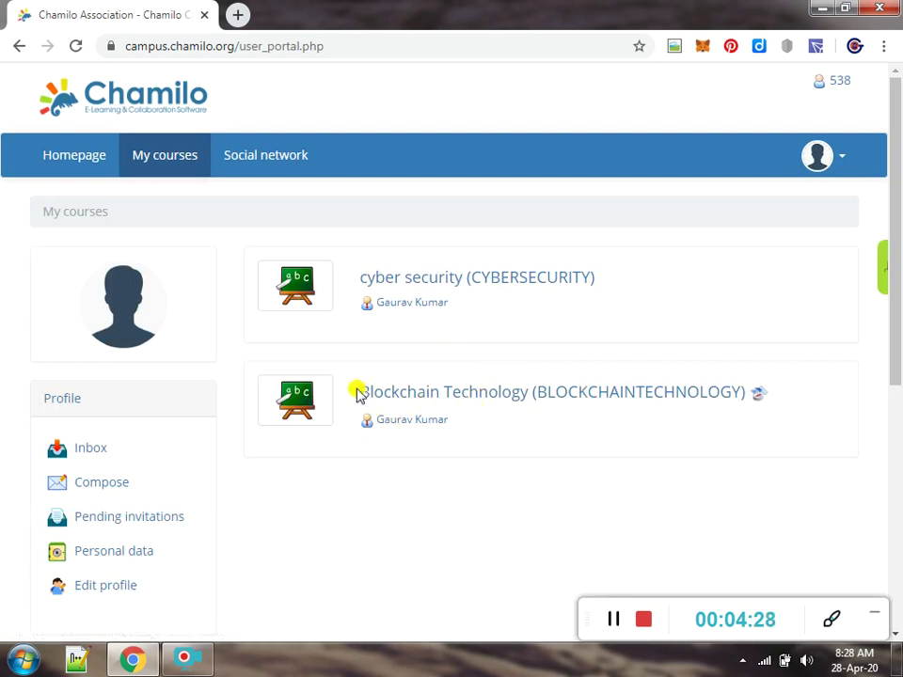
Enter the Blockchain Technology course from My courses and scroll through its tool icons
{"action": "left_click", "coordinate": [395, 393]}
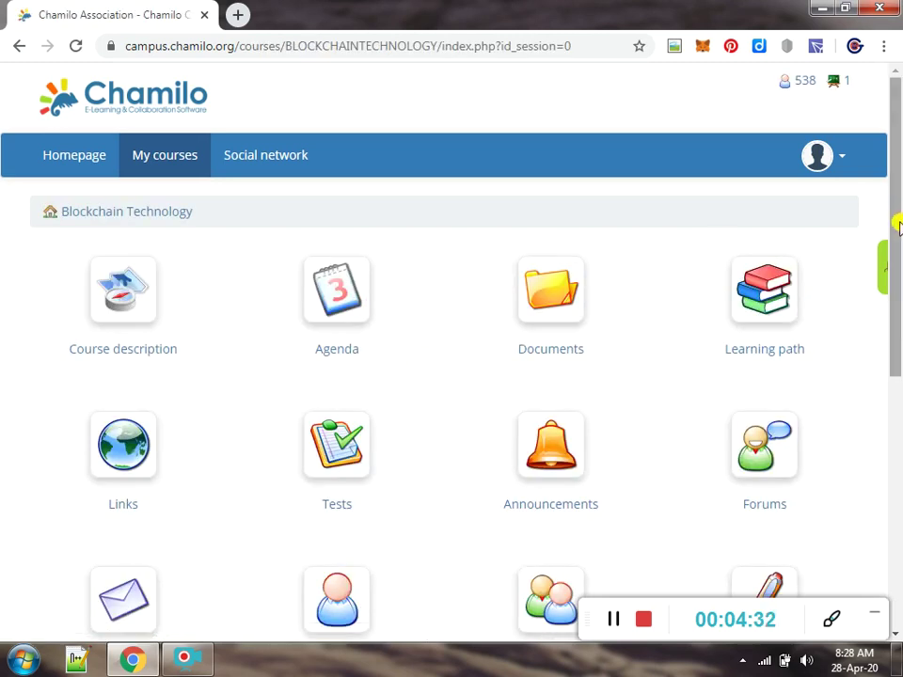
{"action": "left_click_drag", "start_coordinate": [898, 226], "coordinate": [887, 393]}
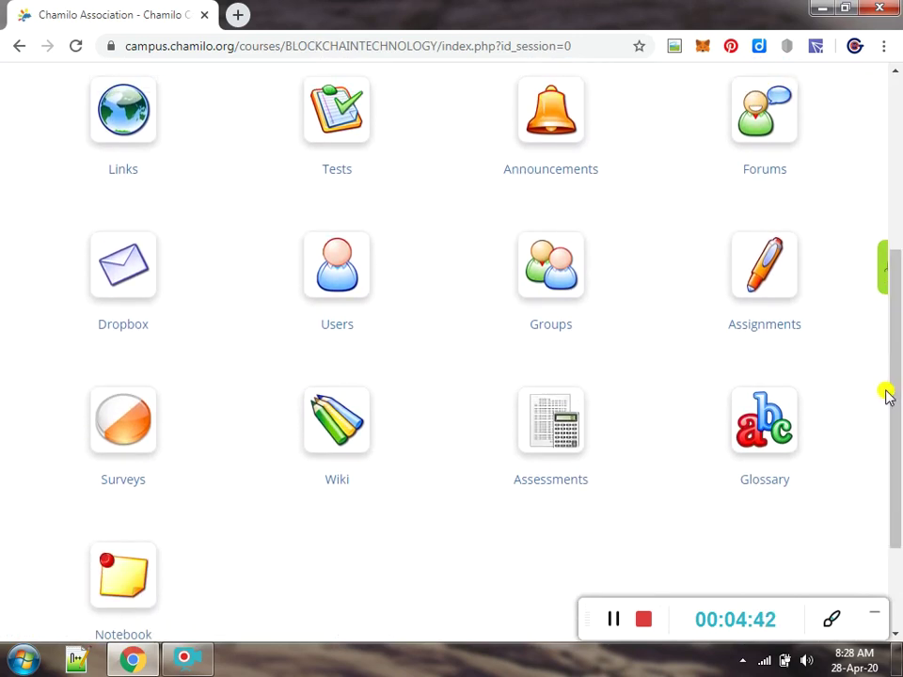
{"action": "left_click_drag", "start_coordinate": [901, 322], "coordinate": [898, 247]}
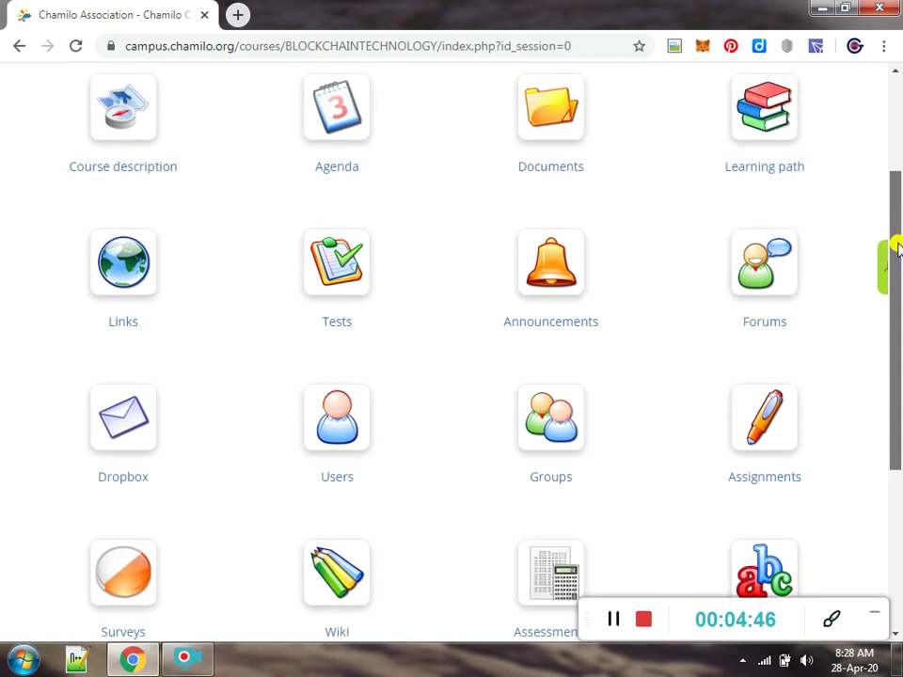
{"action": "left_click_drag", "start_coordinate": [890, 268], "coordinate": [901, 359]}
{"action": "left_click", "coordinate": [120, 576]}
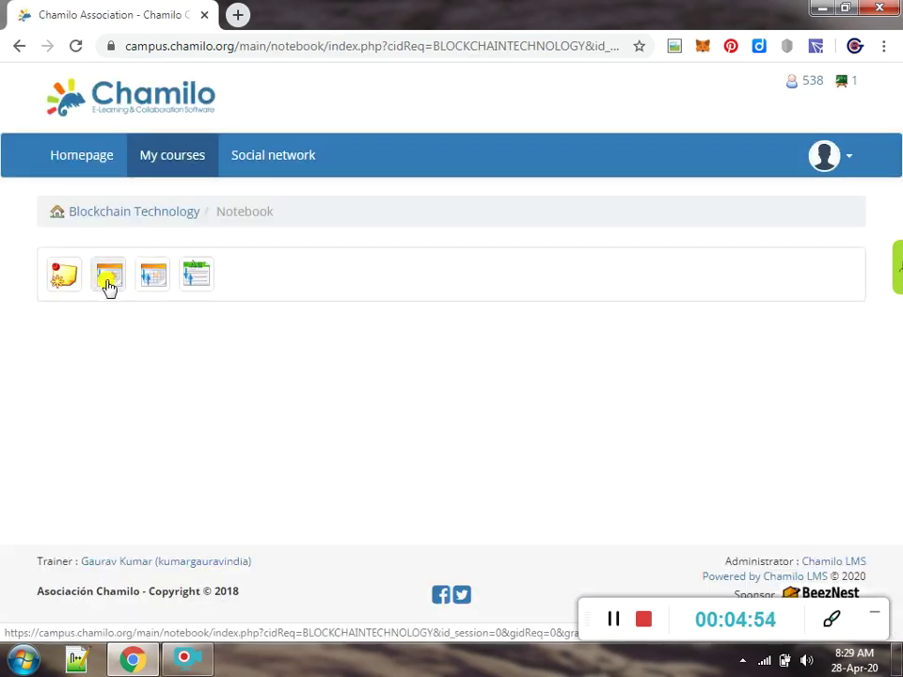
{"action": "left_click", "coordinate": [107, 287]}
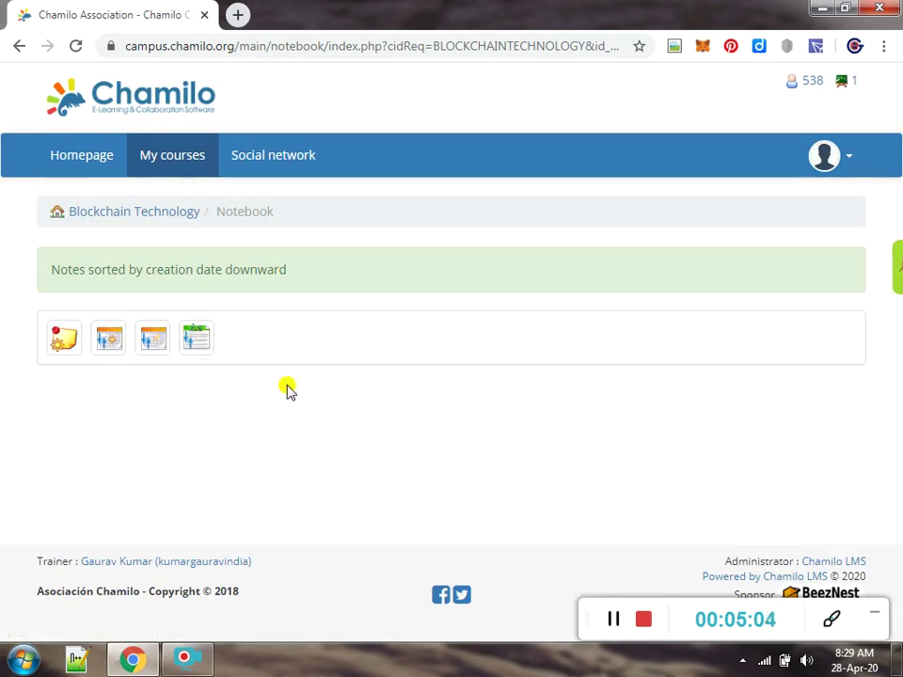
{"action": "left_click", "coordinate": [121, 217]}
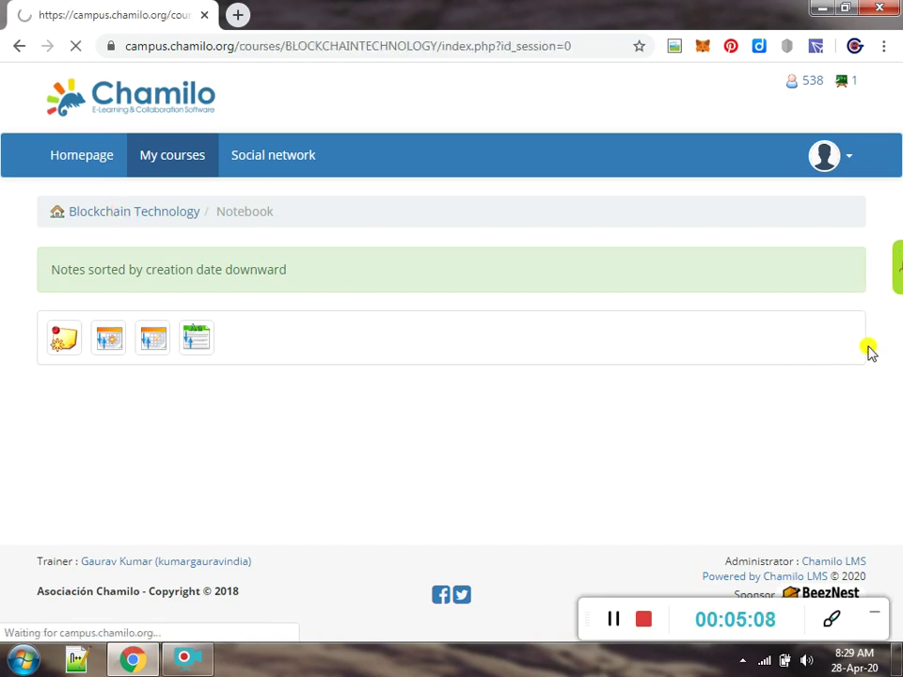
{"action": "scroll", "coordinate": [898, 348], "scroll_direction": "down", "scroll_amount": 1}
{"action": "left_click_drag", "start_coordinate": [898, 341], "coordinate": [892, 514]}
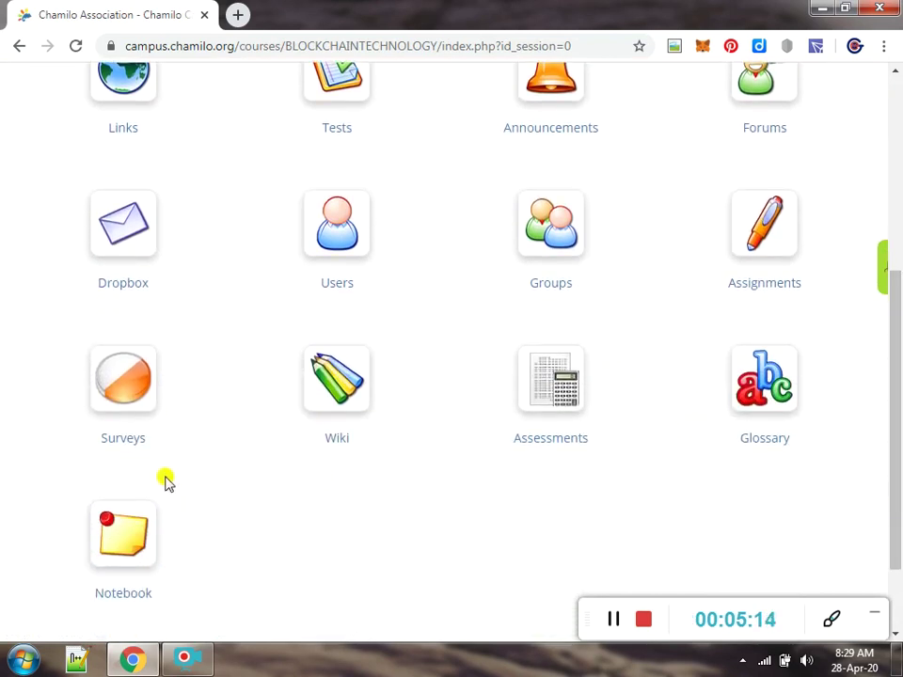
{"action": "left_click_drag", "start_coordinate": [897, 413], "coordinate": [897, 298]}
{"action": "left_click", "coordinate": [120, 169]}
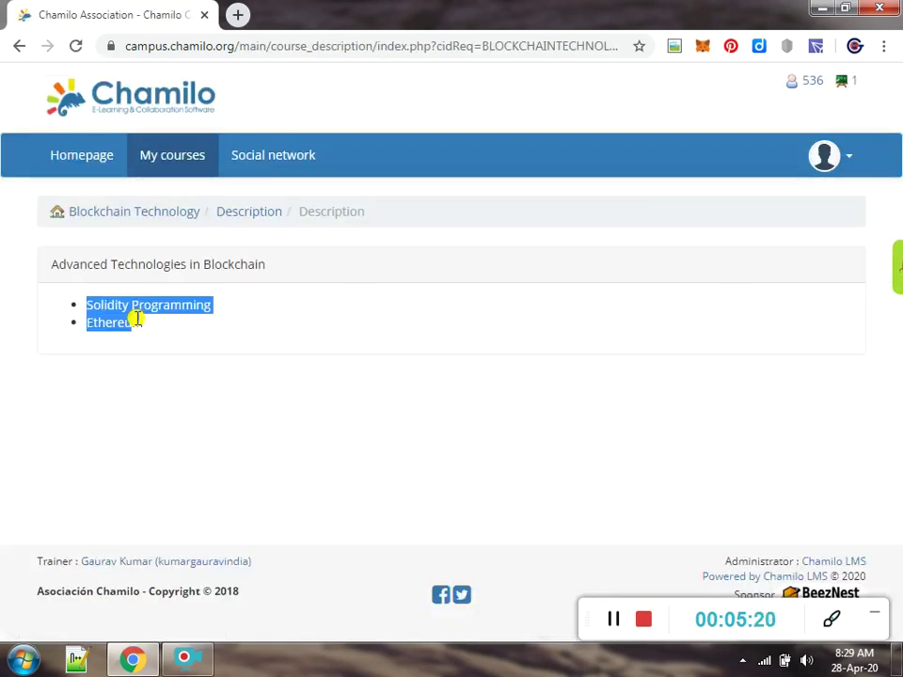
{"action": "left_click_drag", "start_coordinate": [110, 308], "coordinate": [166, 335]}
{"action": "left_click", "coordinate": [181, 330]}
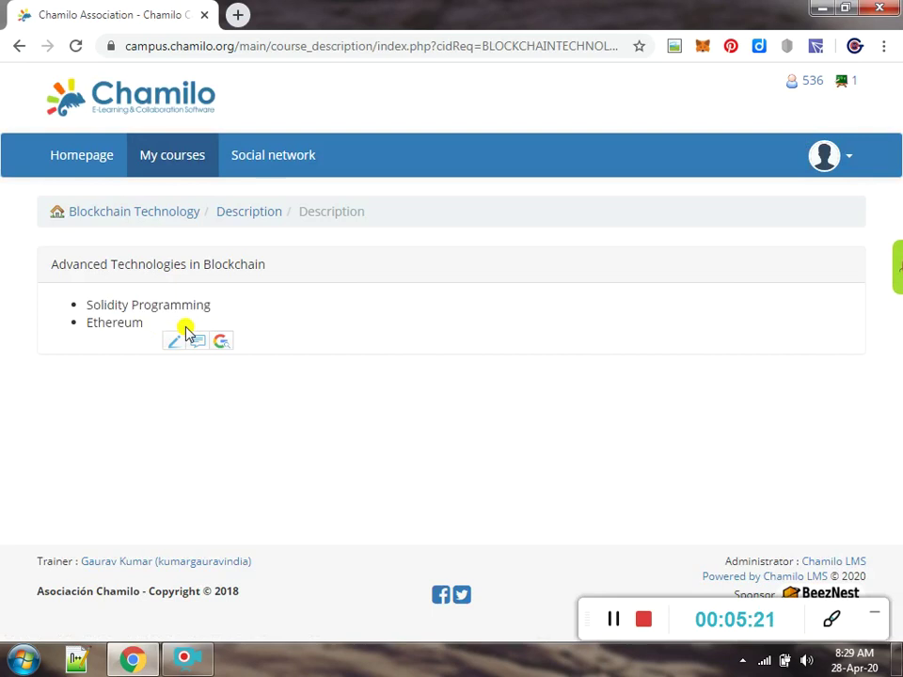
{"action": "left_click", "coordinate": [125, 216]}
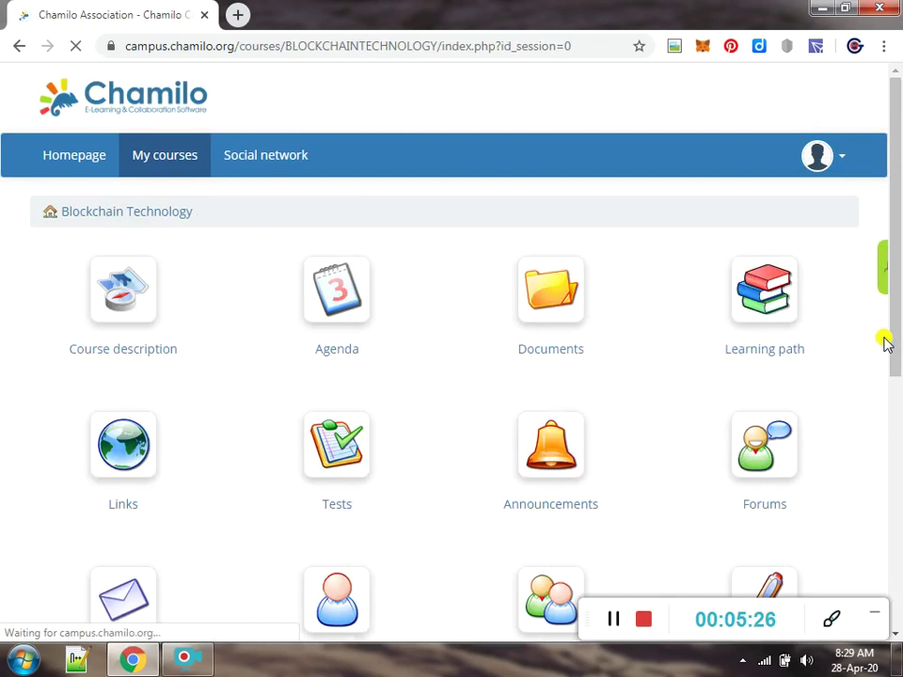
Log out of the current Chamilo account from the avatar menu
{"action": "scroll", "coordinate": [897, 348], "scroll_direction": "down", "scroll_amount": 1}
{"action": "left_click_drag", "start_coordinate": [897, 350], "coordinate": [889, 248]}
{"action": "left_click", "coordinate": [819, 158]}
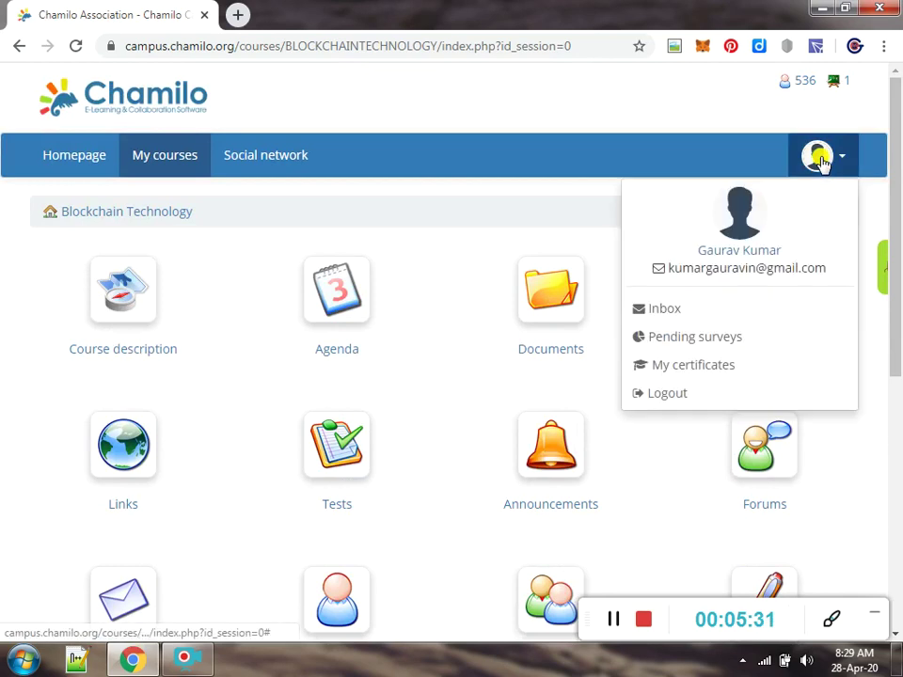
{"action": "left_click", "coordinate": [665, 396]}
Sign back in with the account username and password, then open Blockchain Technology
{"action": "key", "text": "Tab"}
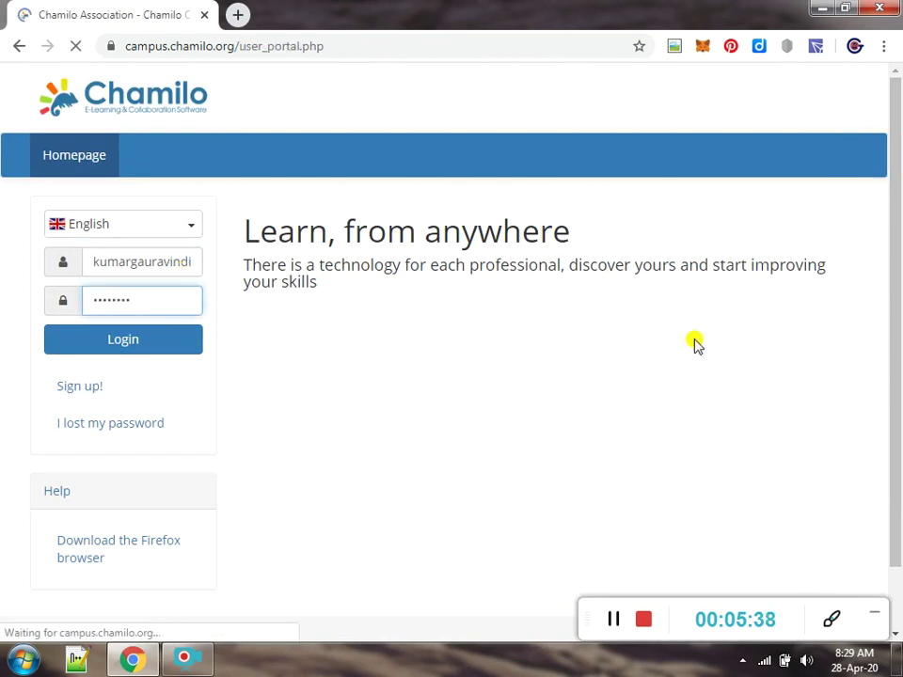
{"action": "left_click", "coordinate": [534, 279]}
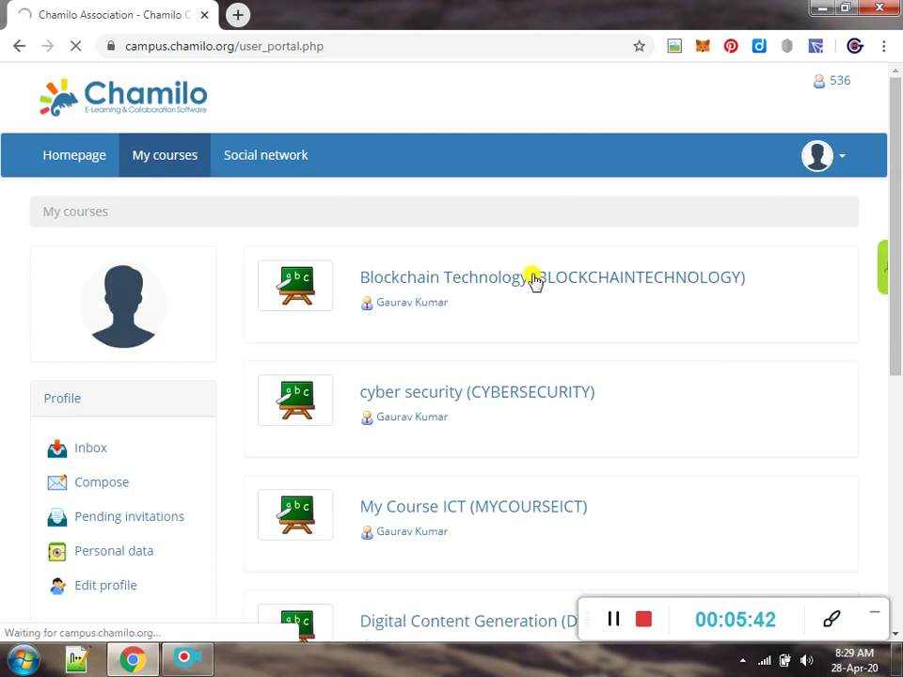
Open the Attendances tool under Authoring and save the Attendances sheet's edit form unchanged
{"action": "scroll", "coordinate": [534, 280], "scroll_direction": "down", "scroll_amount": 12}
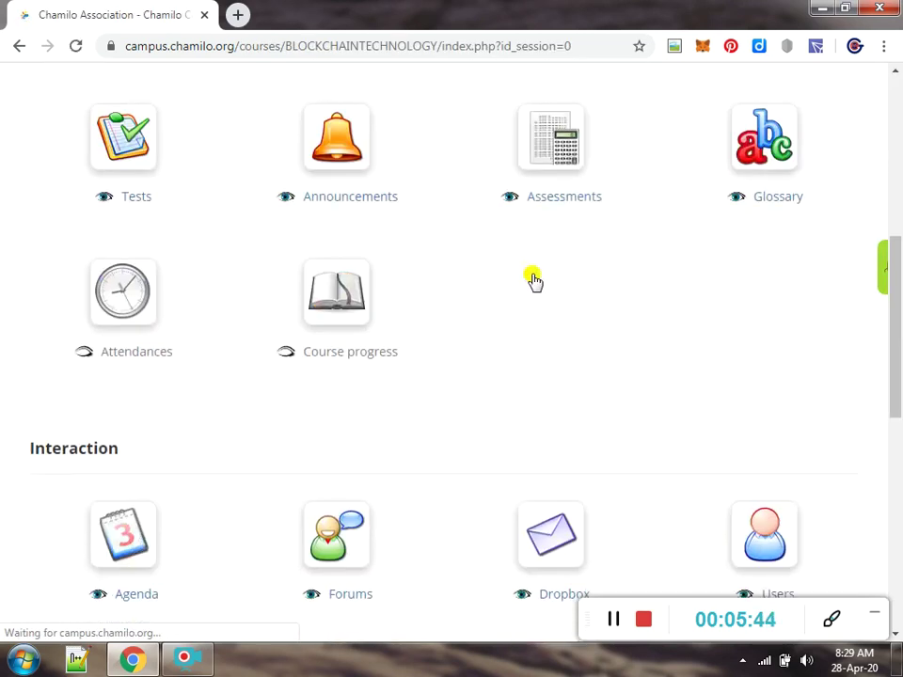
{"action": "scroll", "coordinate": [534, 279], "scroll_direction": "down", "scroll_amount": 2}
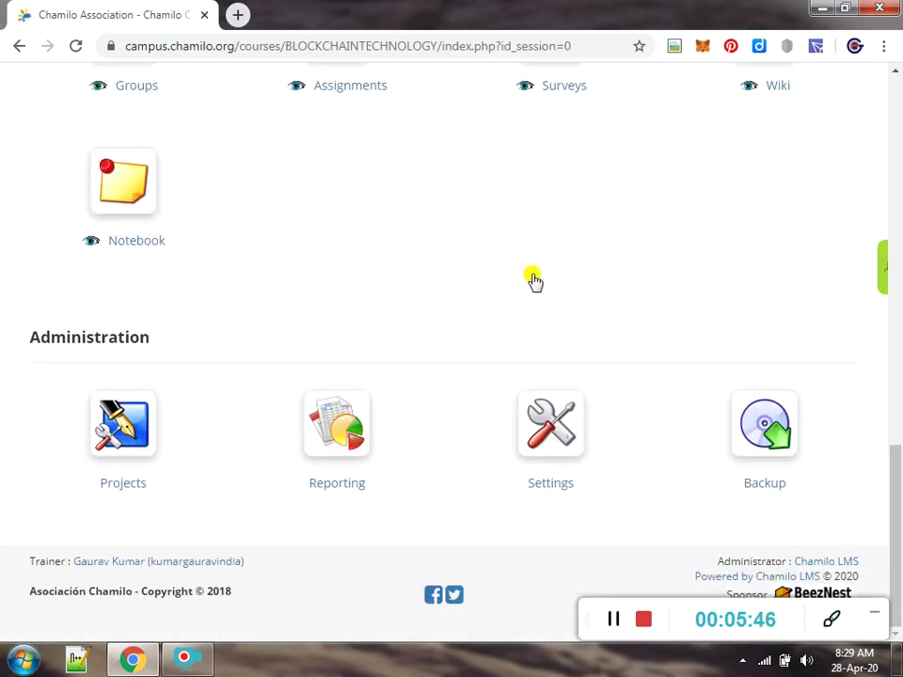
{"action": "left_click_drag", "start_coordinate": [894, 534], "coordinate": [898, 174]}
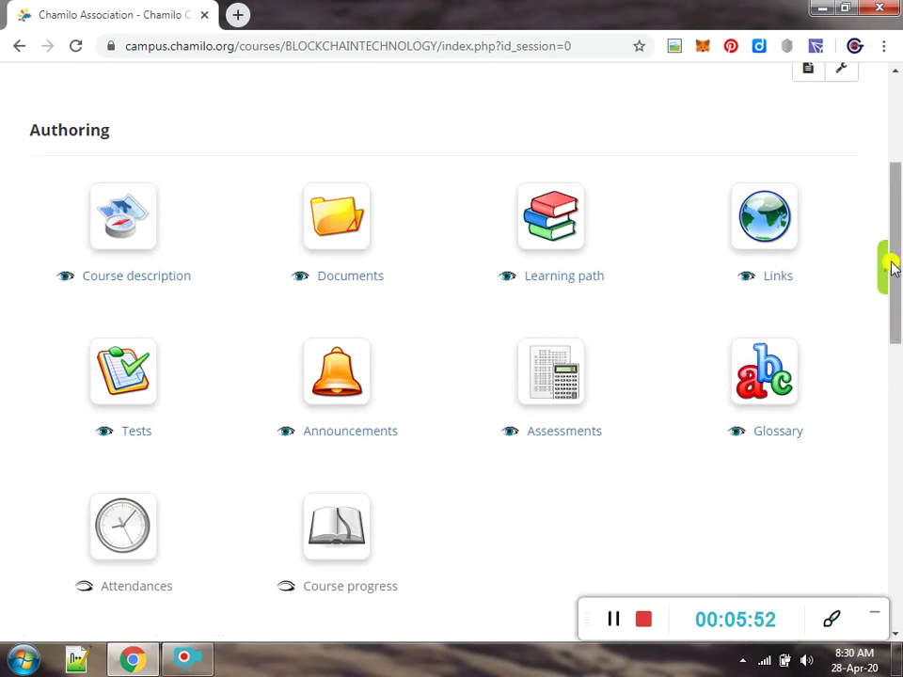
{"action": "left_click", "coordinate": [129, 504]}
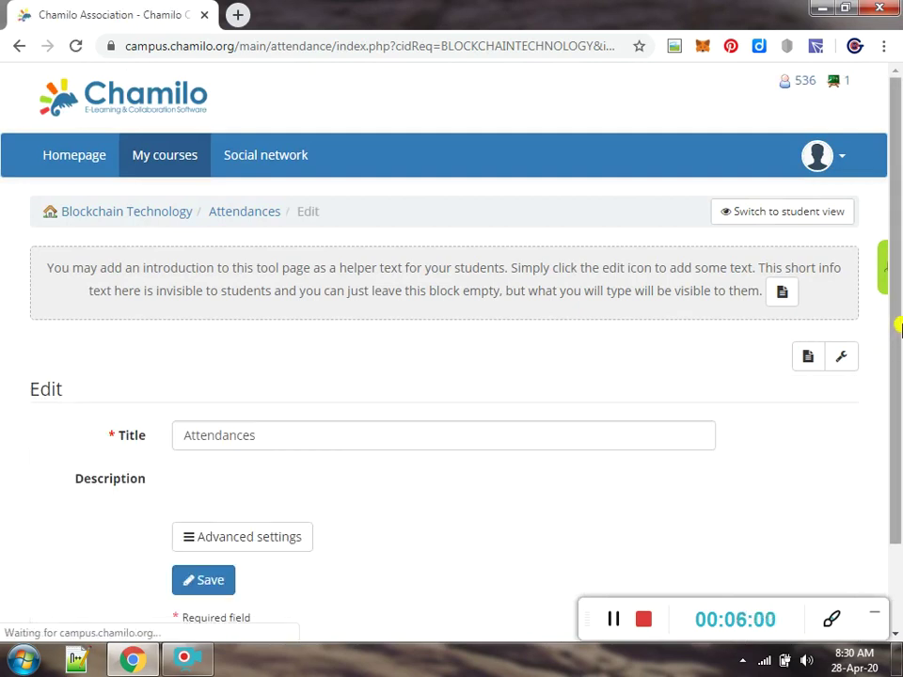
{"action": "scroll", "coordinate": [894, 370], "scroll_direction": "down", "scroll_amount": 2}
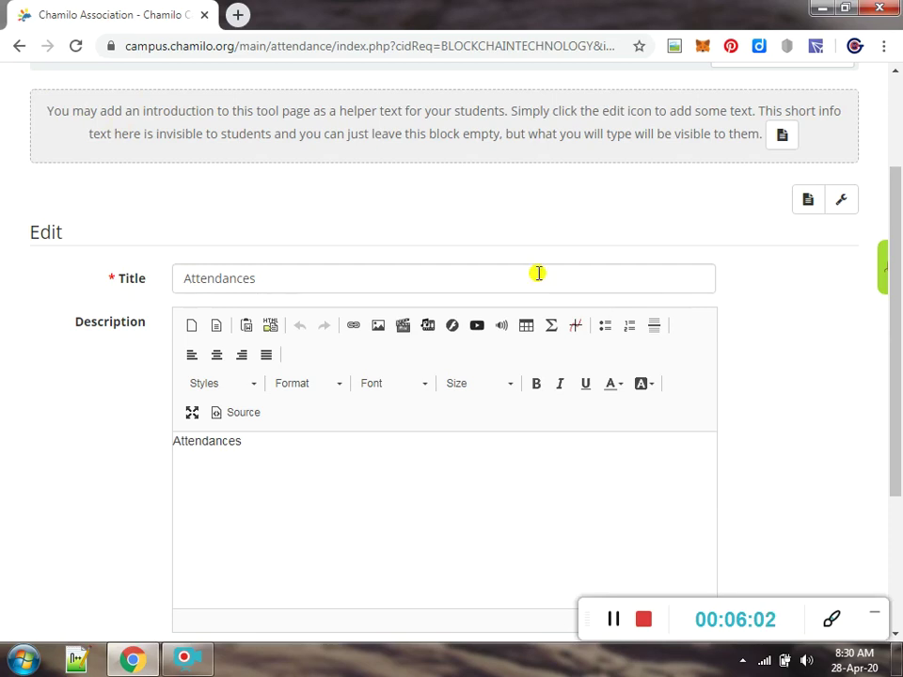
{"action": "scroll", "coordinate": [538, 273], "scroll_direction": "down", "scroll_amount": 3}
{"action": "left_click", "coordinate": [201, 480]}
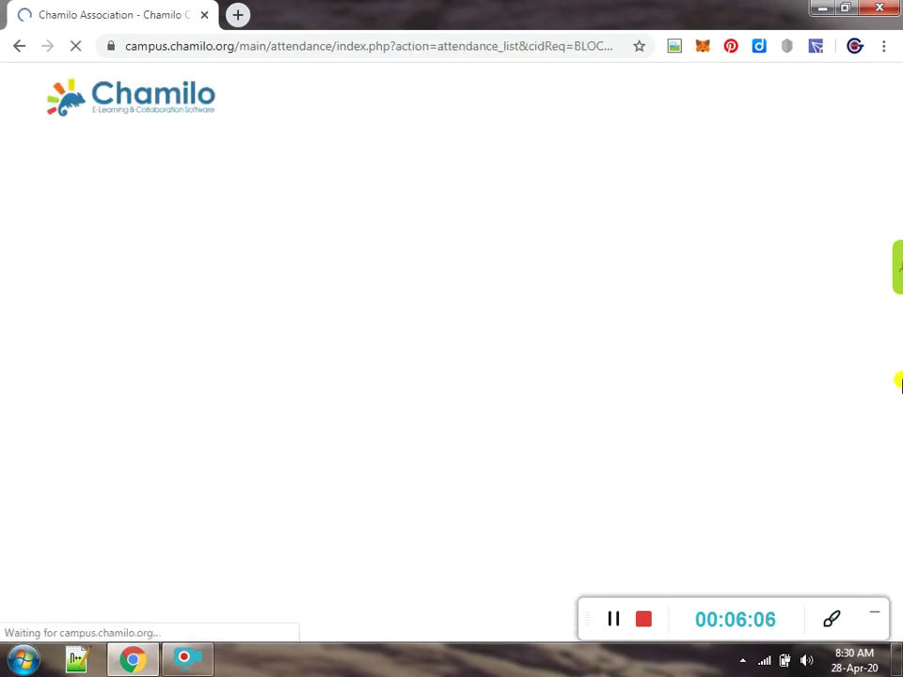
{"action": "scroll", "coordinate": [898, 465], "scroll_direction": "down", "scroll_amount": 2}
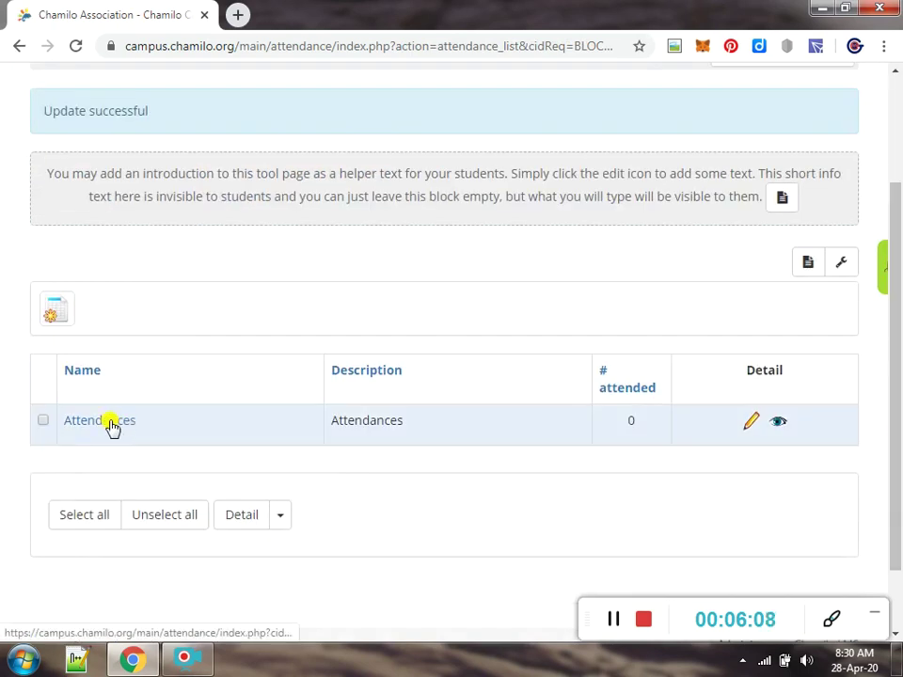
Open the Attendances sheet and go to its attendance calendar
{"action": "left_click", "coordinate": [109, 425]}
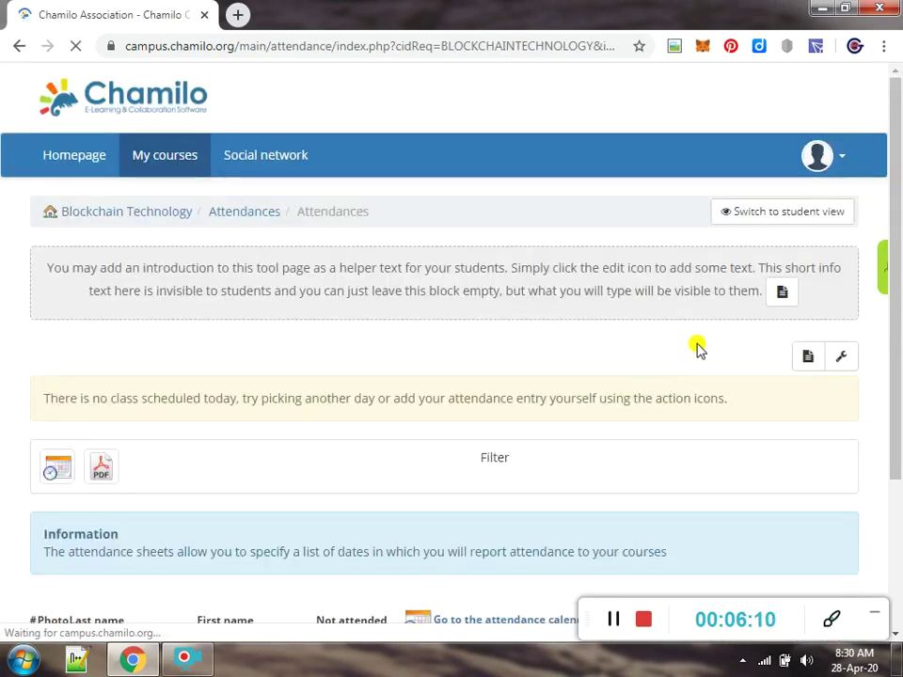
{"action": "scroll", "coordinate": [898, 327], "scroll_direction": "down", "scroll_amount": 2}
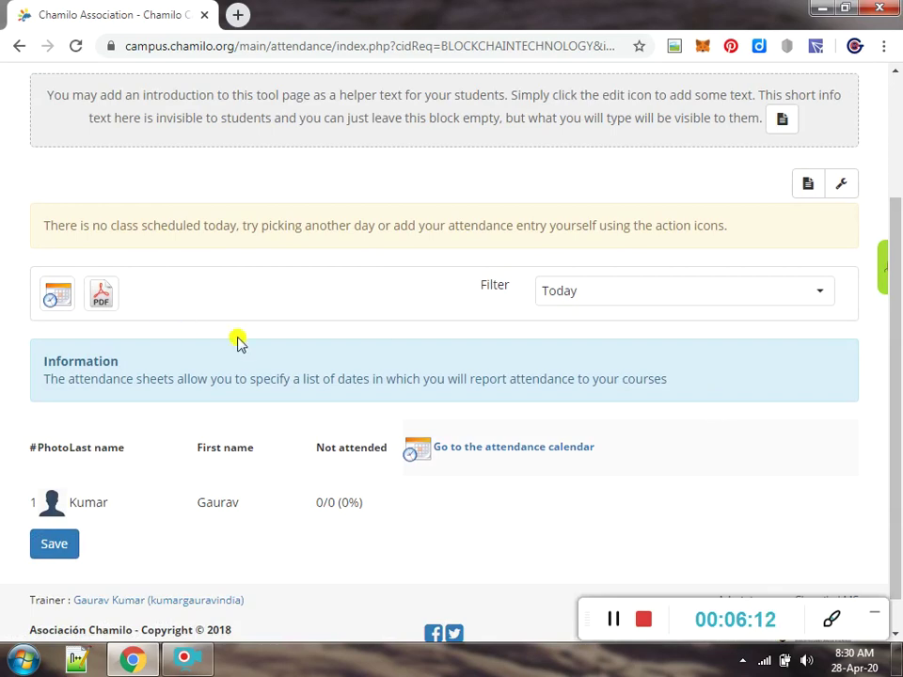
{"action": "left_click", "coordinate": [478, 452]}
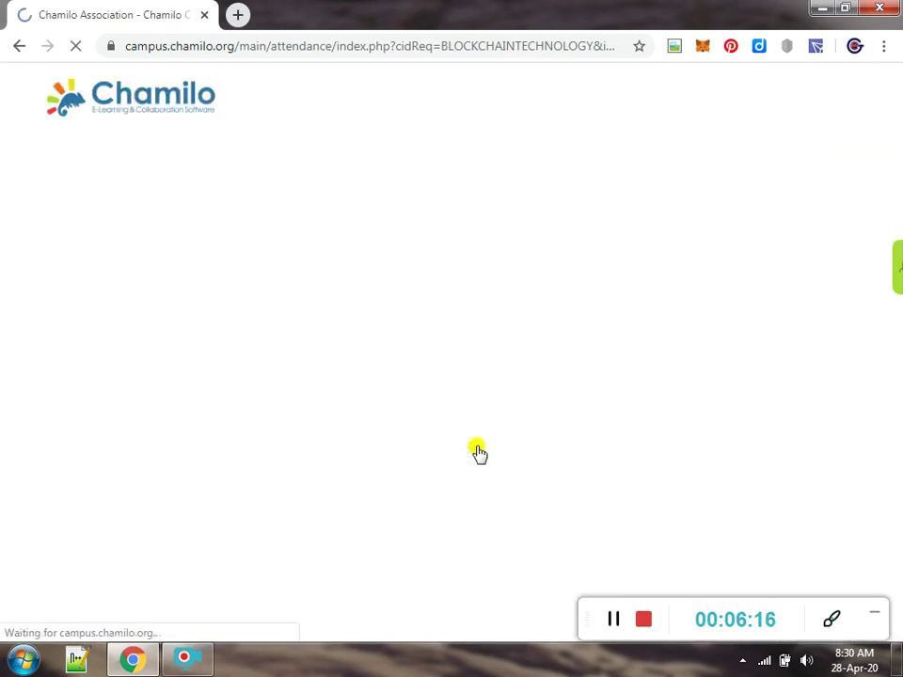
{"action": "scroll", "coordinate": [898, 350], "scroll_direction": "down", "scroll_amount": 1}
{"action": "scroll", "coordinate": [898, 350], "scroll_direction": "up", "scroll_amount": 1}
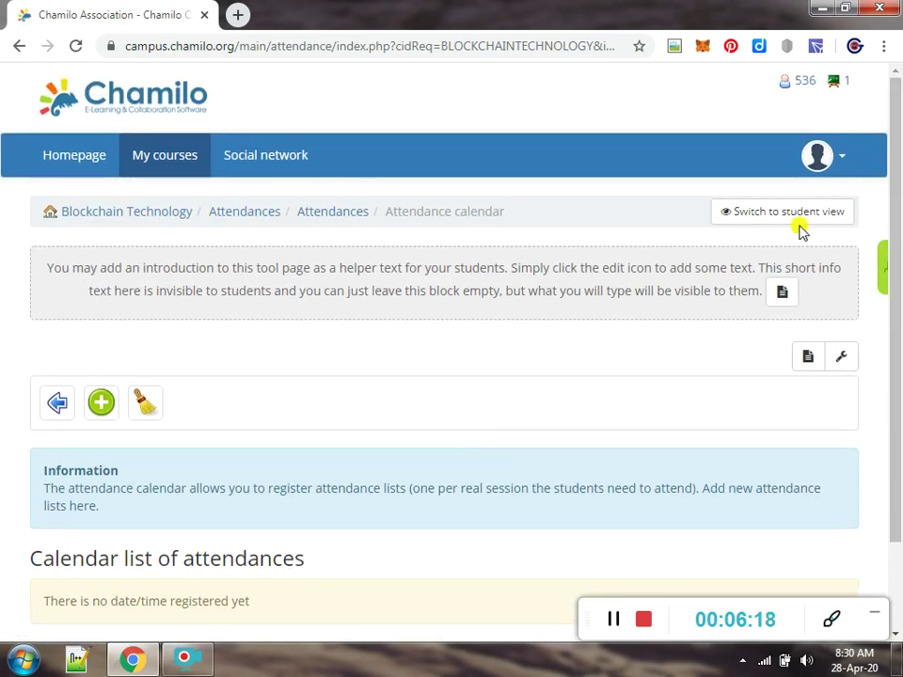
Add an April 27, 2020 22:00 attendance date, leaving it with no group
{"action": "left_click", "coordinate": [104, 413]}
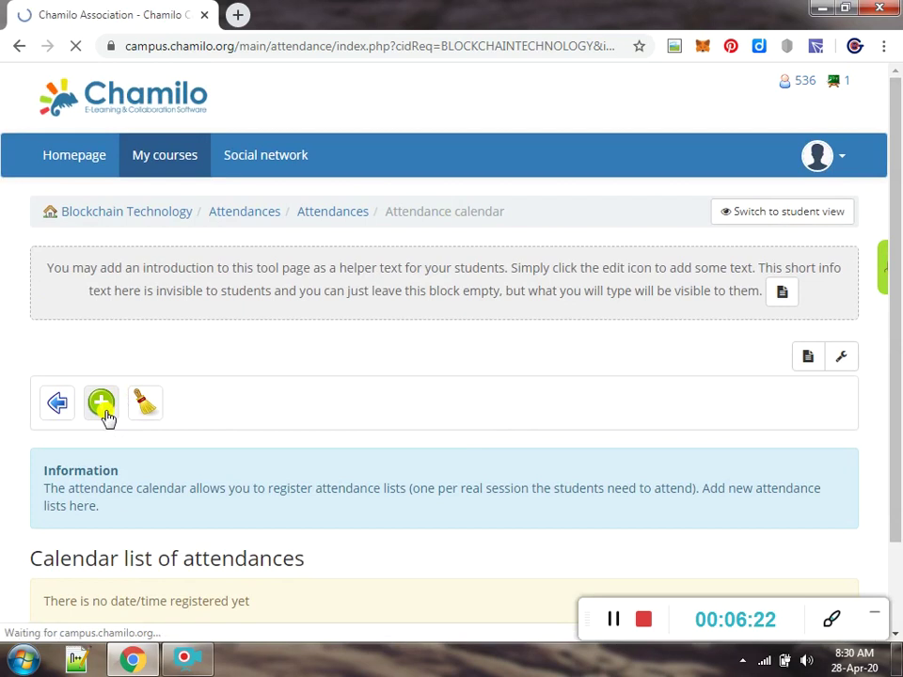
{"action": "left_click_drag", "start_coordinate": [893, 315], "coordinate": [889, 475]}
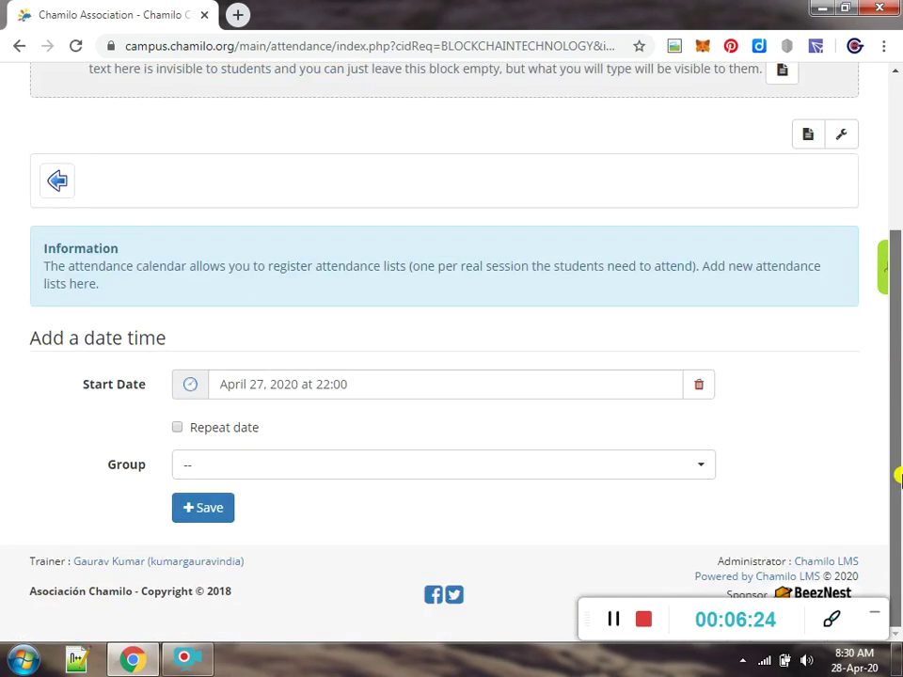
{"action": "left_click", "coordinate": [268, 478]}
{"action": "left_click", "coordinate": [269, 478]}
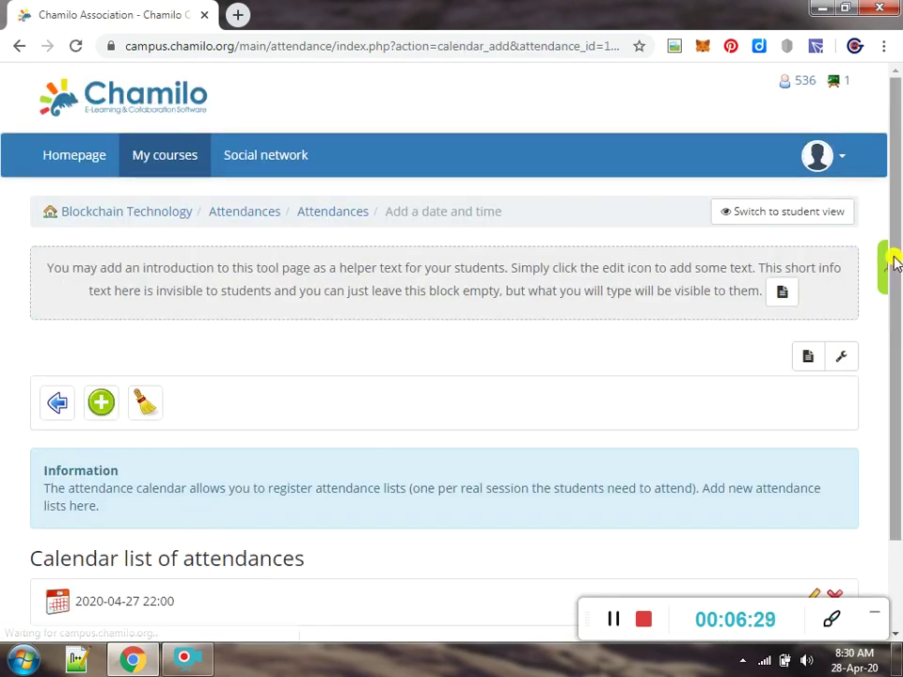
{"action": "left_click_drag", "start_coordinate": [892, 257], "coordinate": [898, 365]}
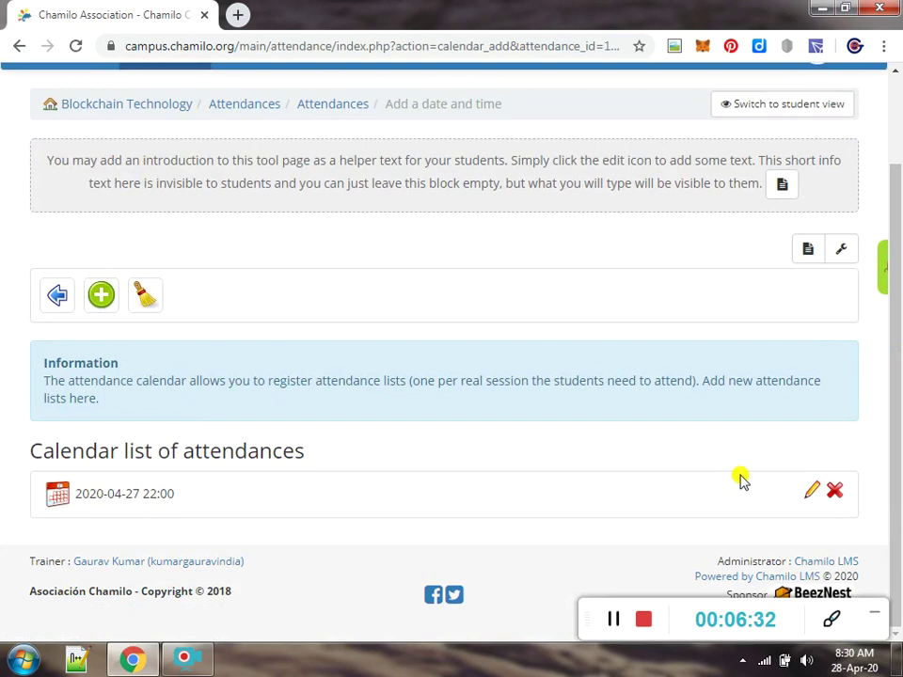
Re-save the April 27 calendar entry through its edit form
{"action": "left_click", "coordinate": [814, 498]}
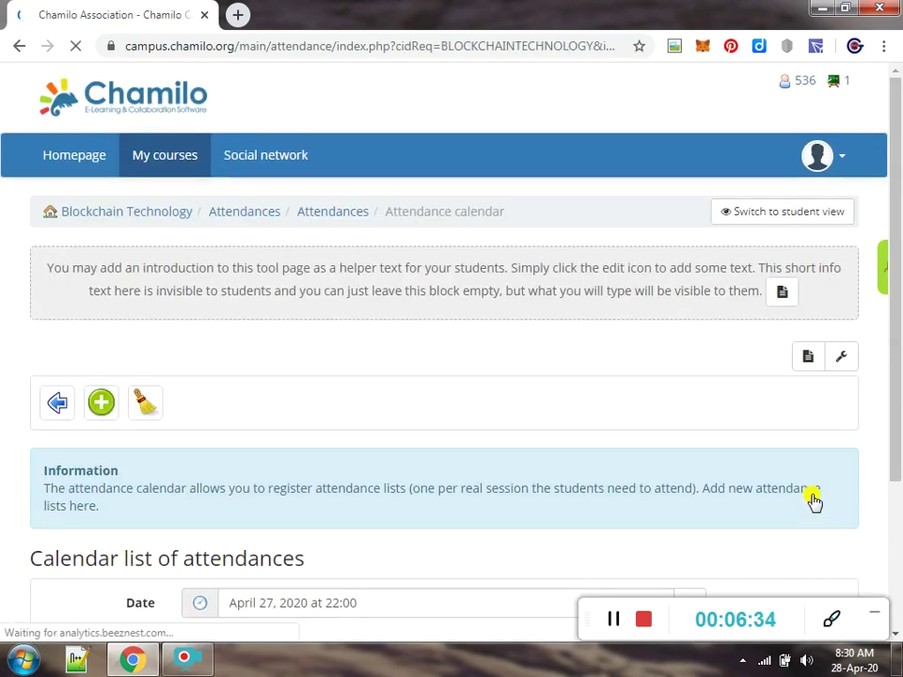
{"action": "scroll", "coordinate": [813, 502], "scroll_direction": "down", "scroll_amount": 2}
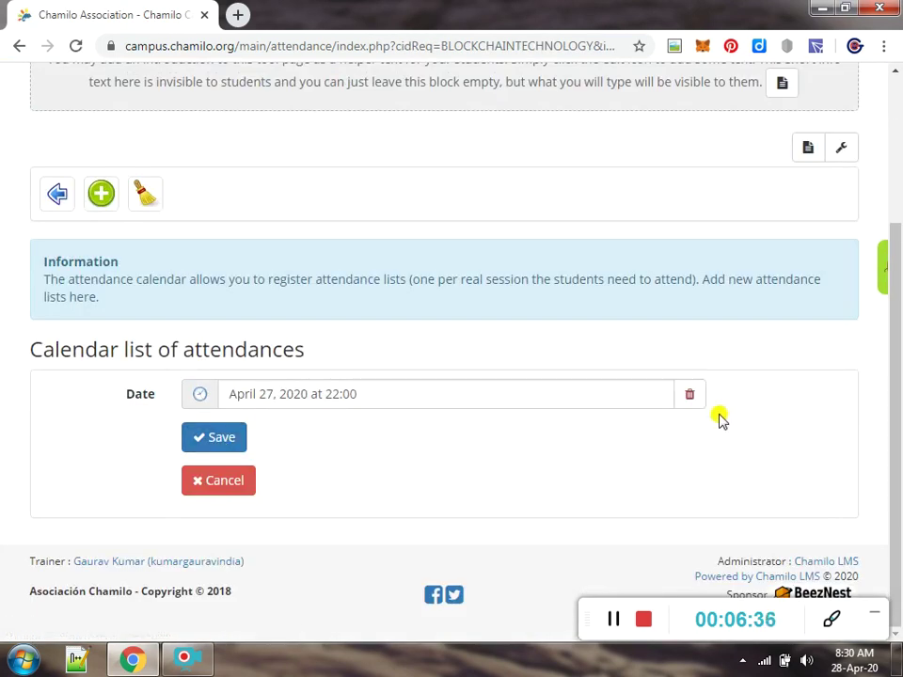
{"action": "left_click", "coordinate": [218, 439]}
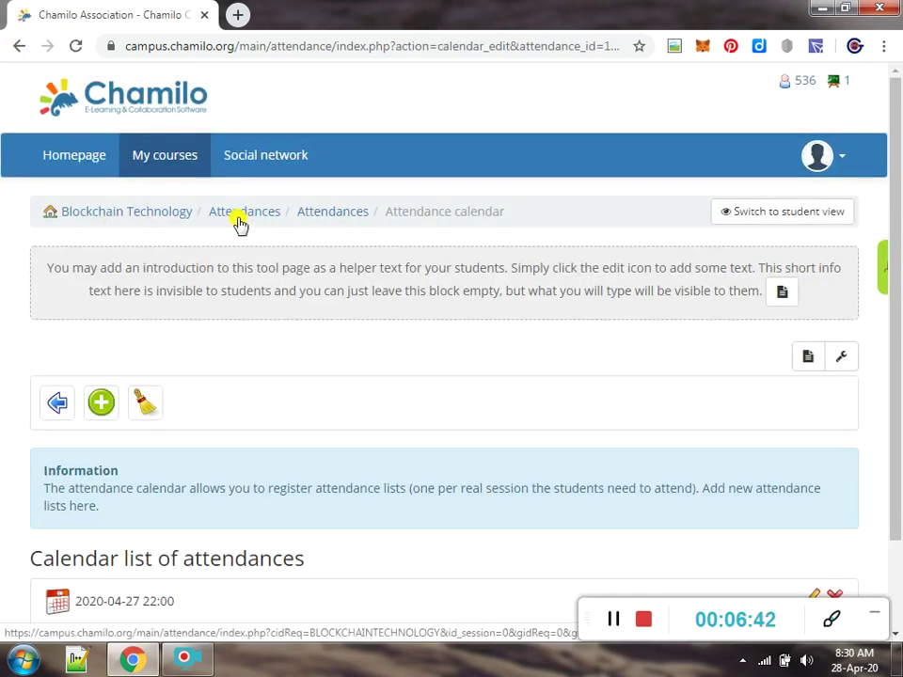
Reopen the Attendances sheet to see the Apr 27, 2020 10:00 PM column
{"action": "left_click", "coordinate": [239, 221]}
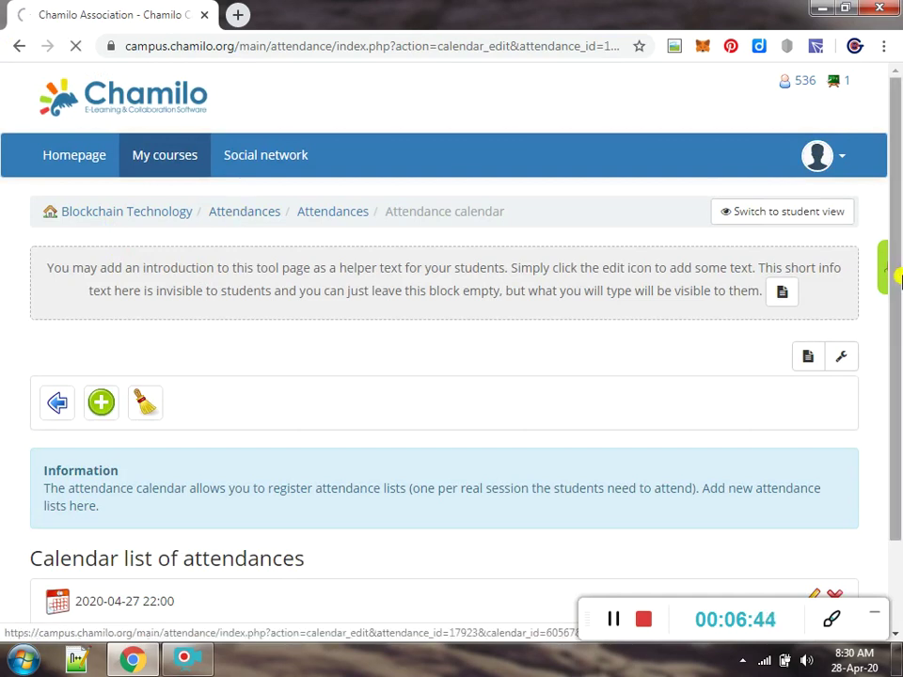
{"action": "left_click_drag", "start_coordinate": [891, 287], "coordinate": [882, 413]}
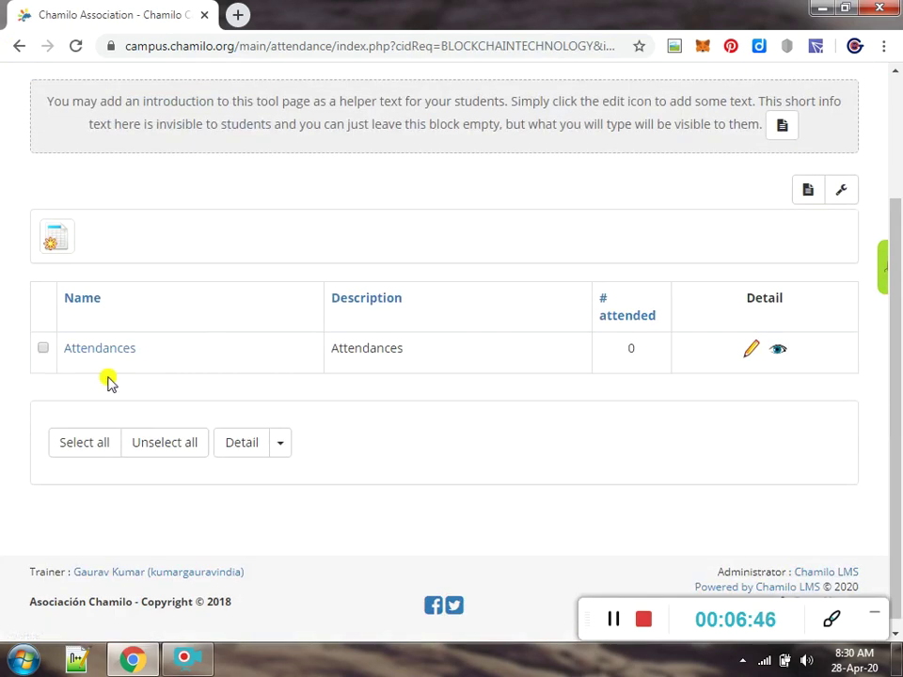
{"action": "left_click", "coordinate": [99, 356]}
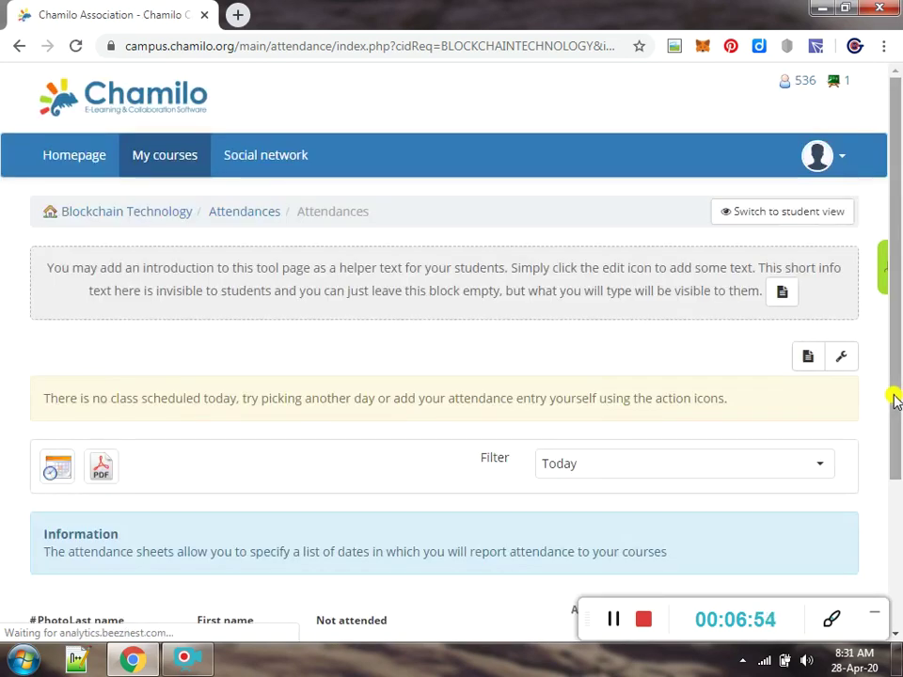
{"action": "left_click_drag", "start_coordinate": [894, 399], "coordinate": [894, 526]}
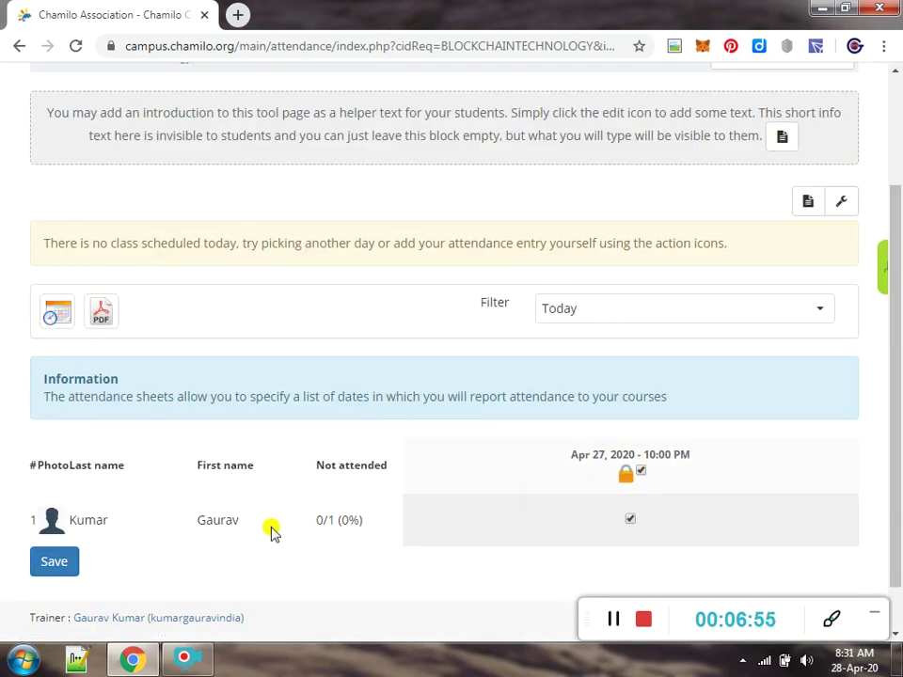
Unlock the Apr 27 column, tick the learner as present, and save the attendance sheet
{"action": "left_click", "coordinate": [629, 520]}
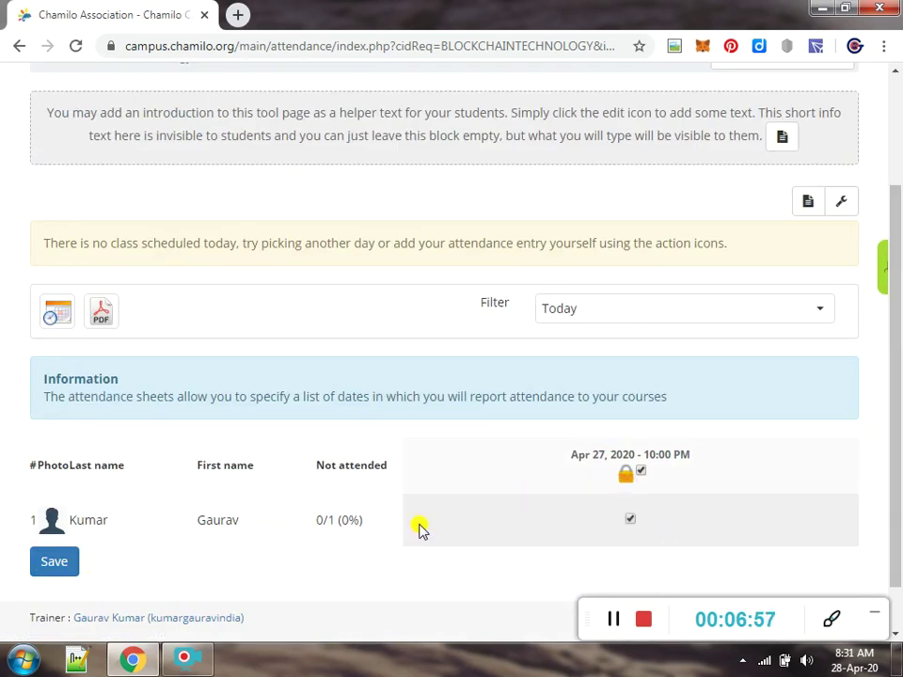
{"action": "left_click", "coordinate": [630, 522]}
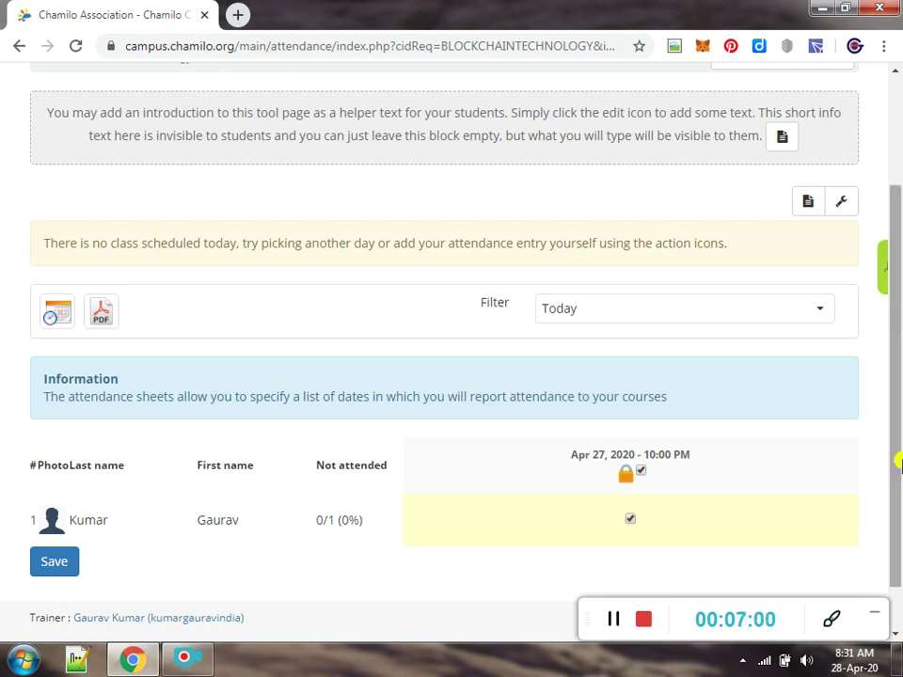
{"action": "scroll", "coordinate": [885, 451], "scroll_direction": "down", "scroll_amount": 1}
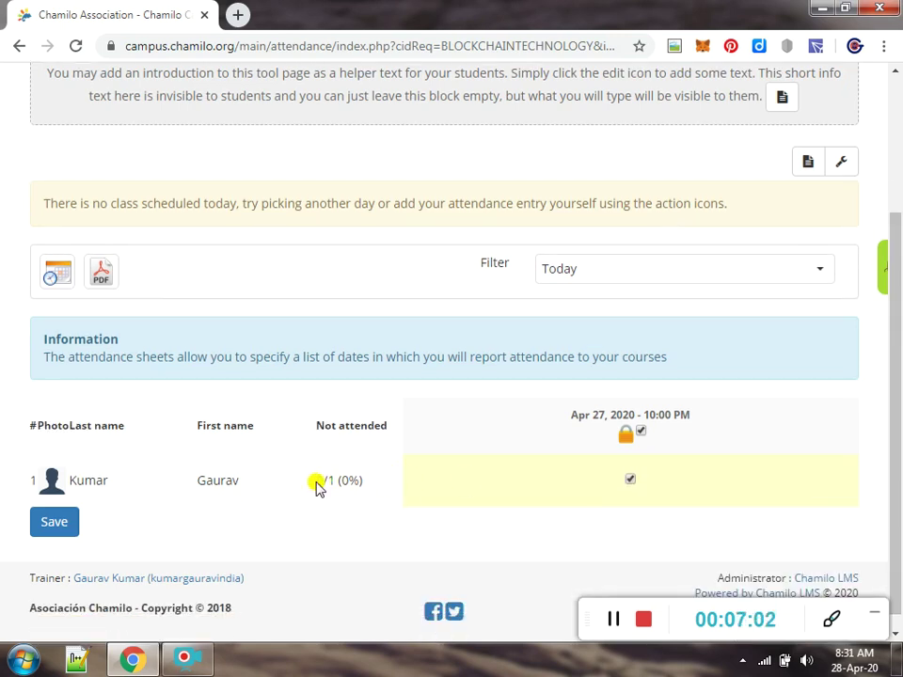
{"action": "left_click", "coordinate": [639, 434]}
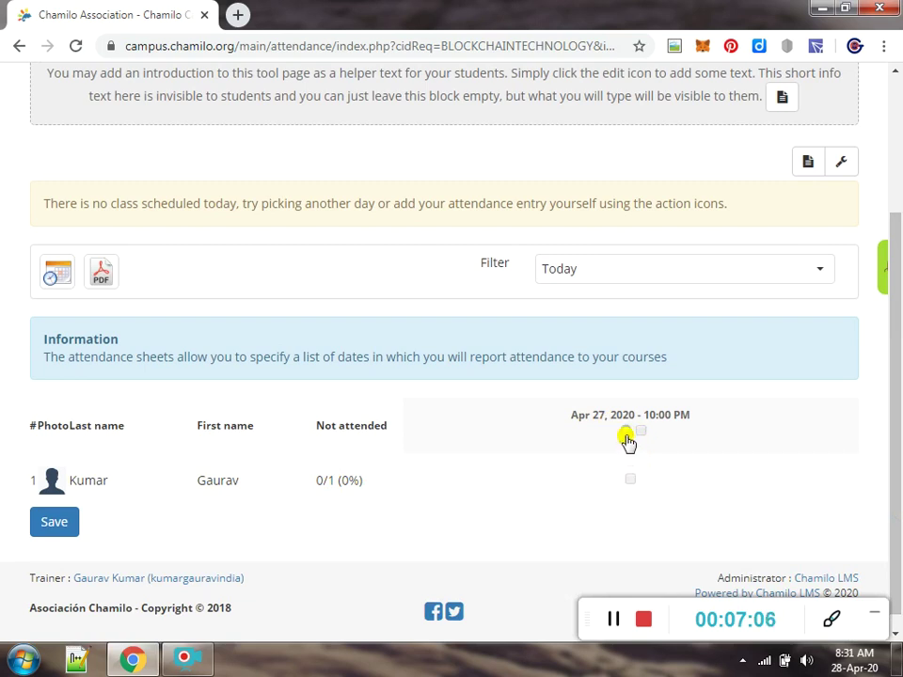
{"action": "left_click", "coordinate": [626, 435]}
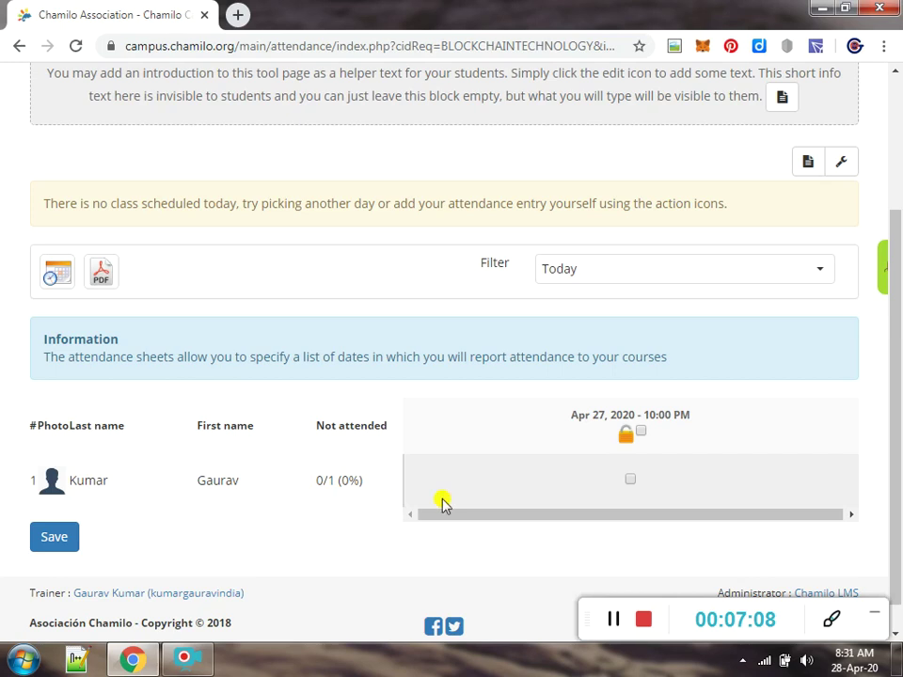
{"action": "left_click", "coordinate": [631, 481]}
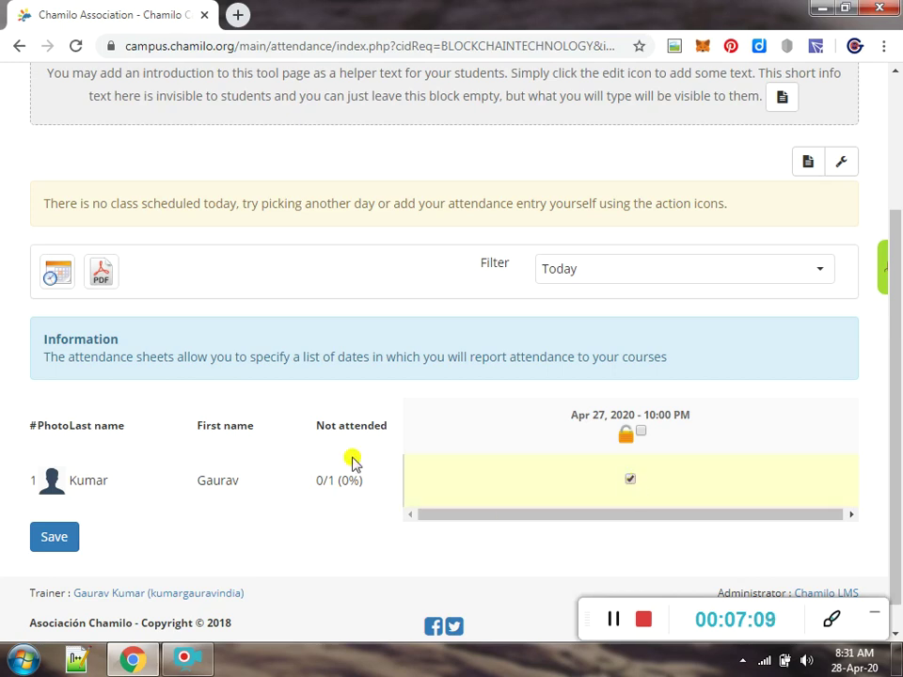
{"action": "left_click", "coordinate": [49, 536]}
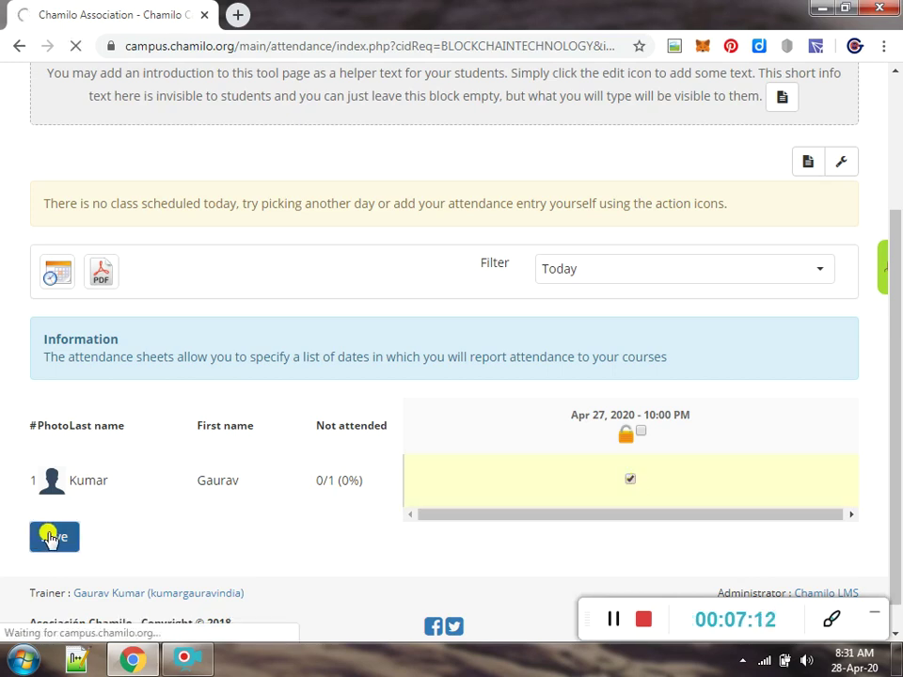
{"action": "scroll", "coordinate": [49, 536], "scroll_direction": "down", "scroll_amount": 3}
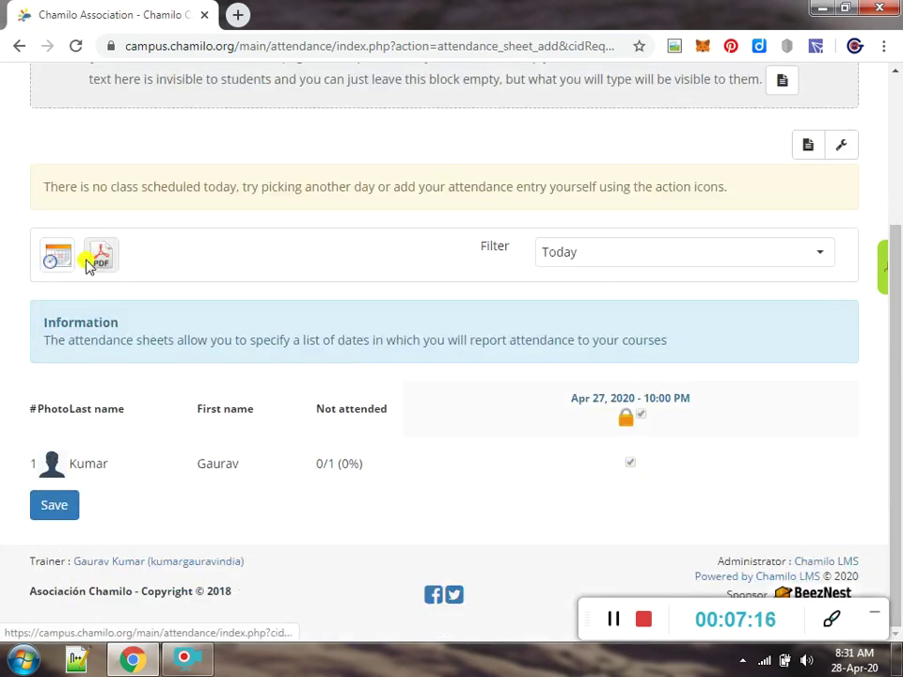
{"action": "left_click", "coordinate": [60, 264]}
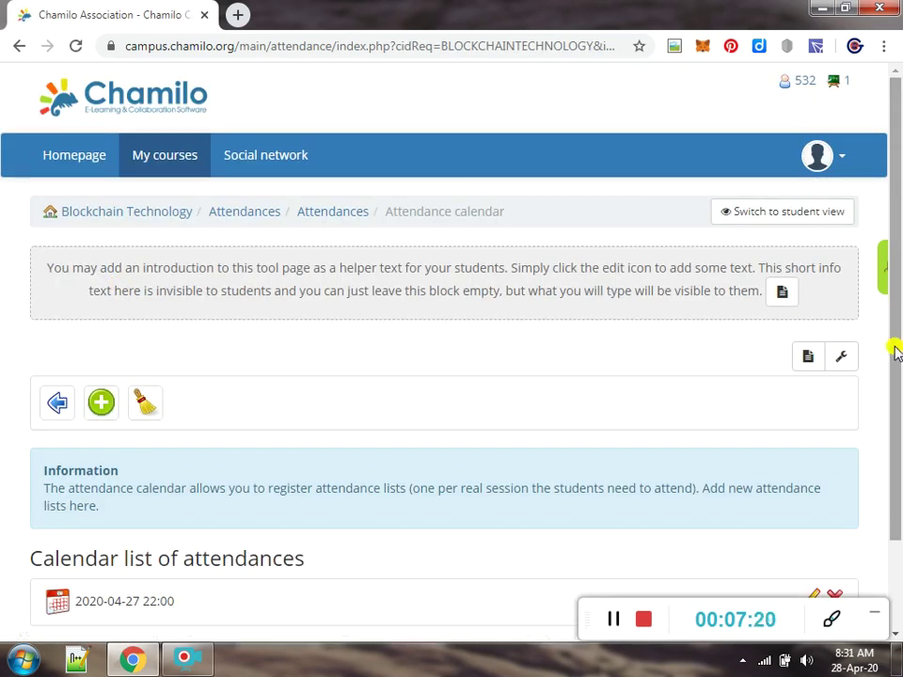
Change the April 27, 2020 attendance session time to 08:00 and save it
{"action": "scroll", "coordinate": [897, 395], "scroll_direction": "down", "scroll_amount": 2}
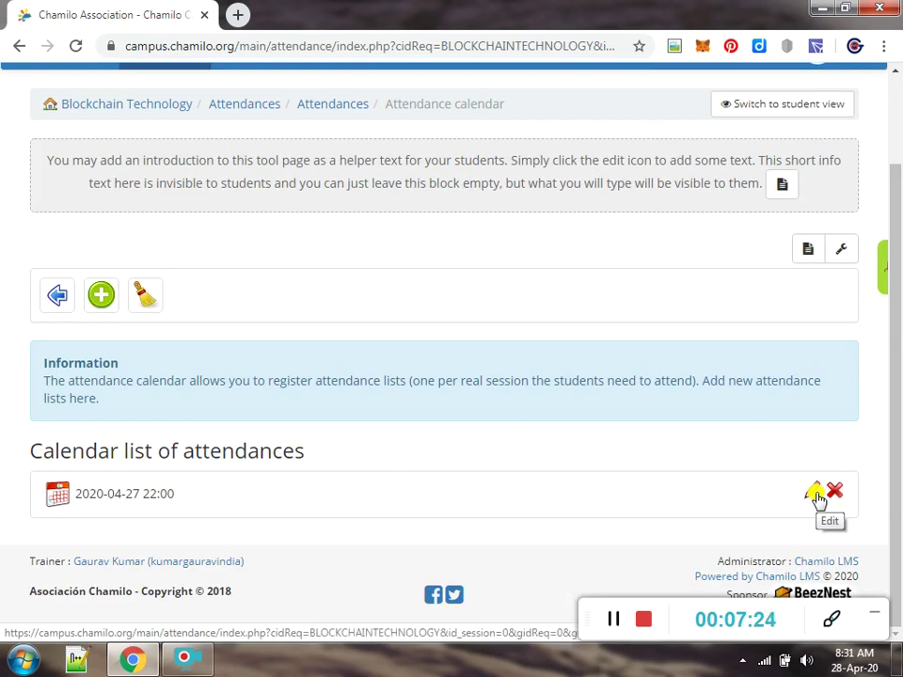
{"action": "left_click", "coordinate": [814, 494]}
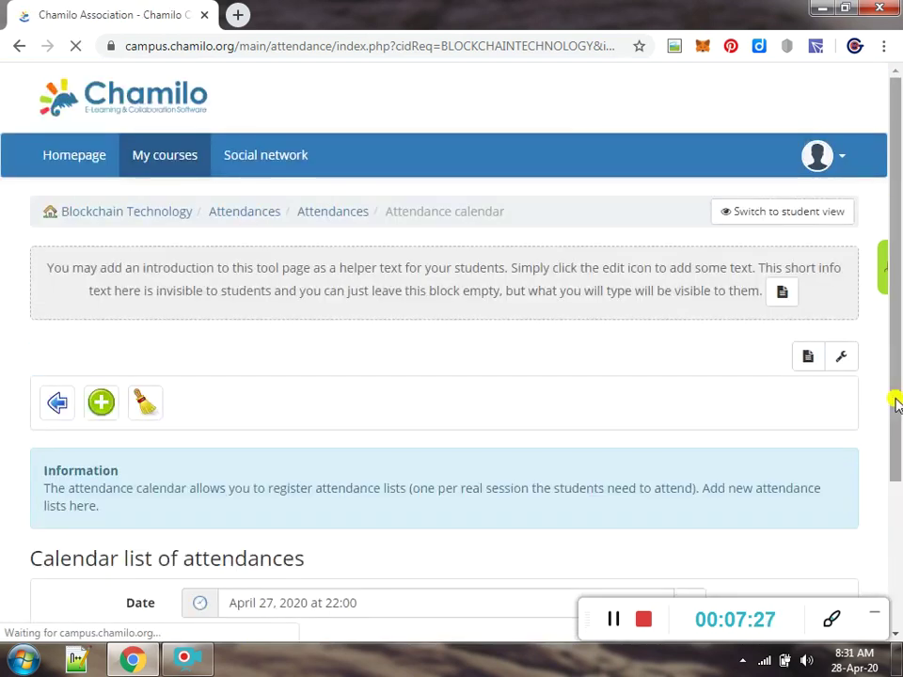
{"action": "left_click_drag", "start_coordinate": [894, 399], "coordinate": [877, 517]}
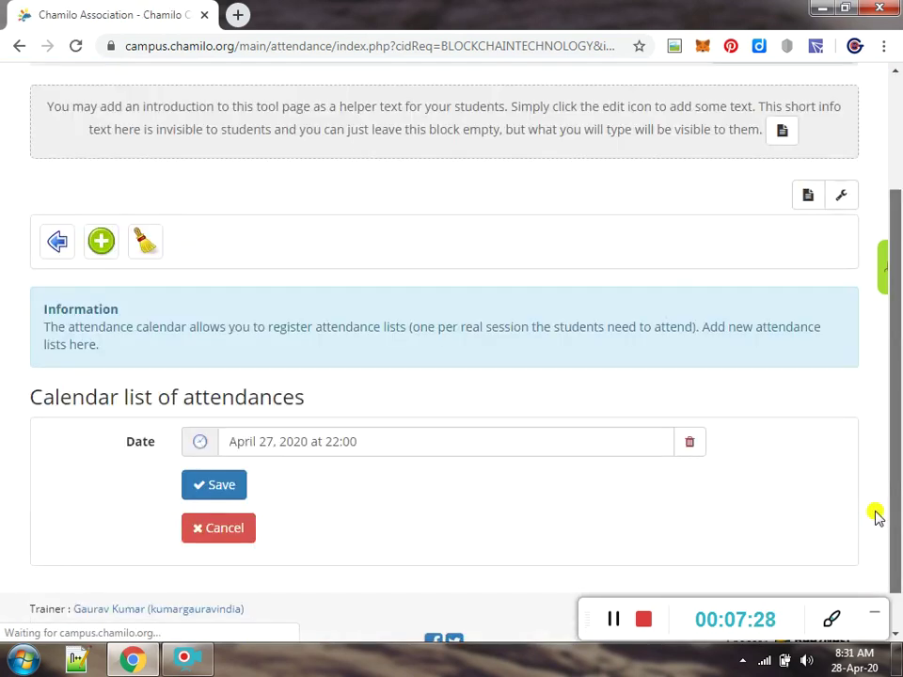
{"action": "left_click", "coordinate": [399, 438]}
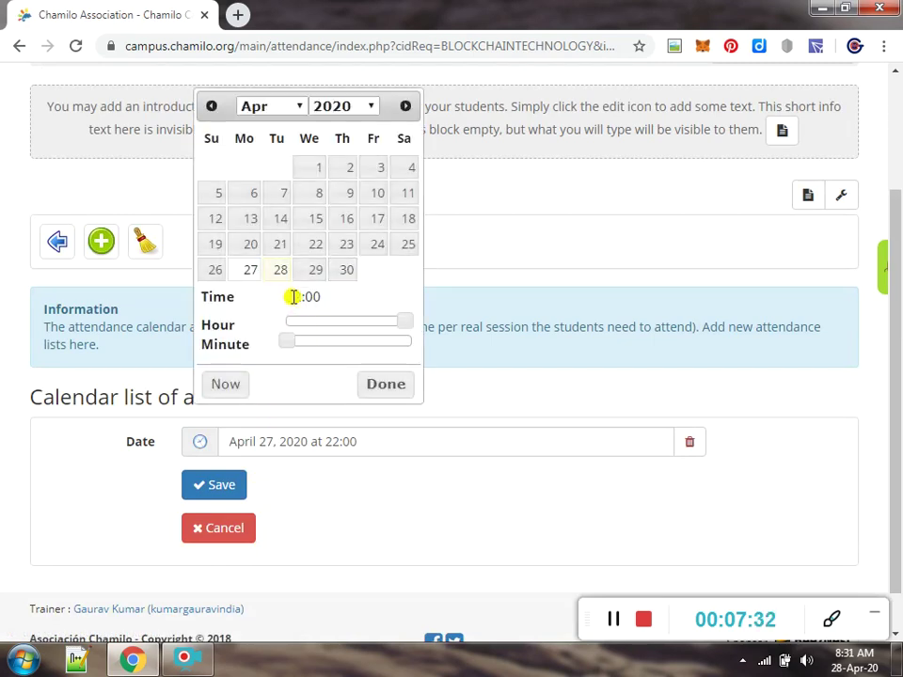
{"action": "left_click_drag", "start_coordinate": [289, 328], "coordinate": [321, 327]}
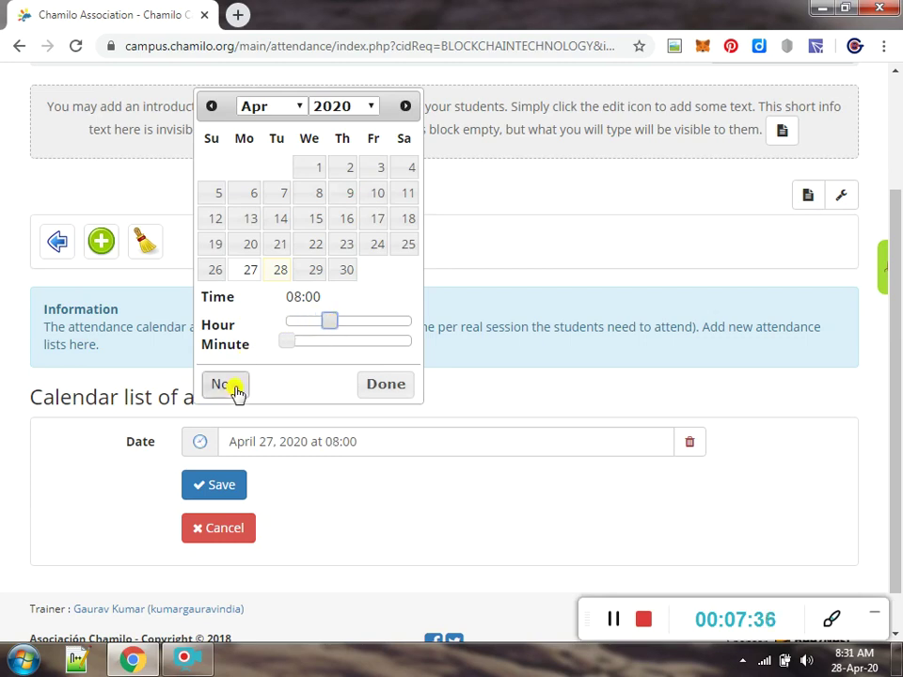
{"action": "left_click", "coordinate": [385, 383]}
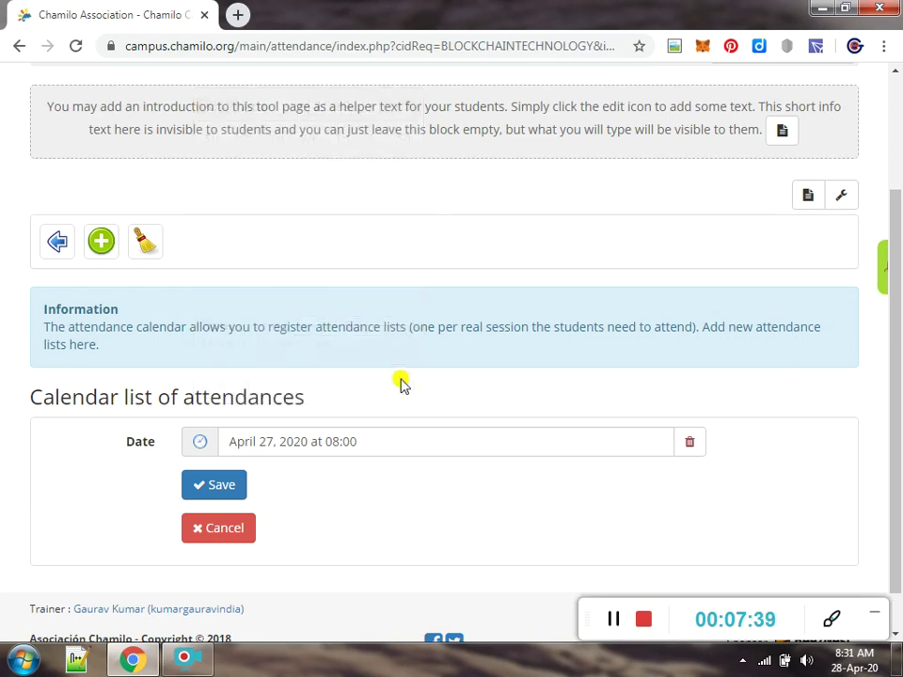
{"action": "left_click", "coordinate": [208, 492]}
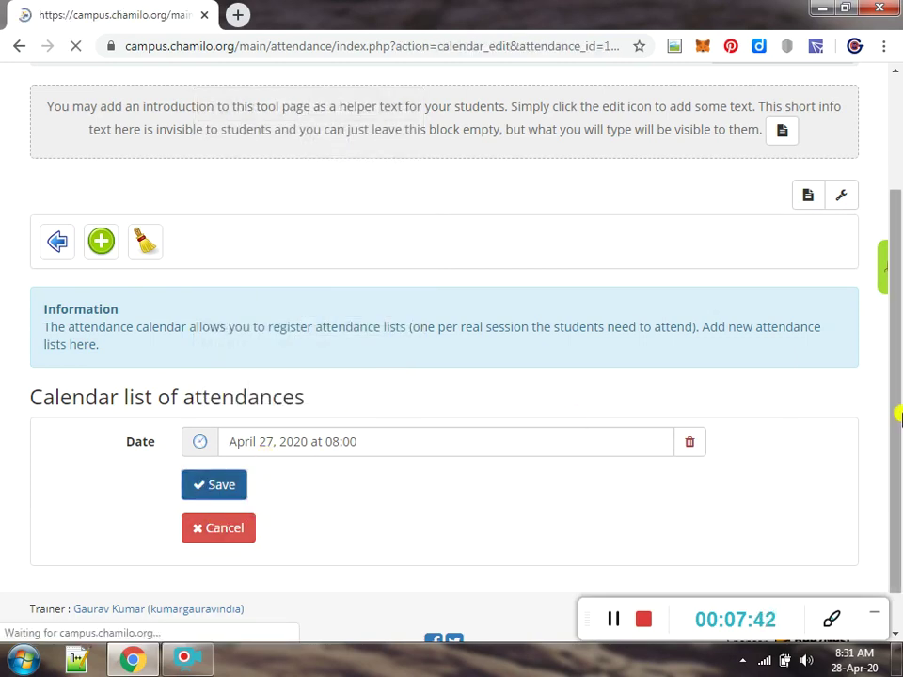
Return to the attendance calendar and save the April 27 date again
{"action": "scroll", "coordinate": [897, 383], "scroll_direction": "down", "scroll_amount": 2}
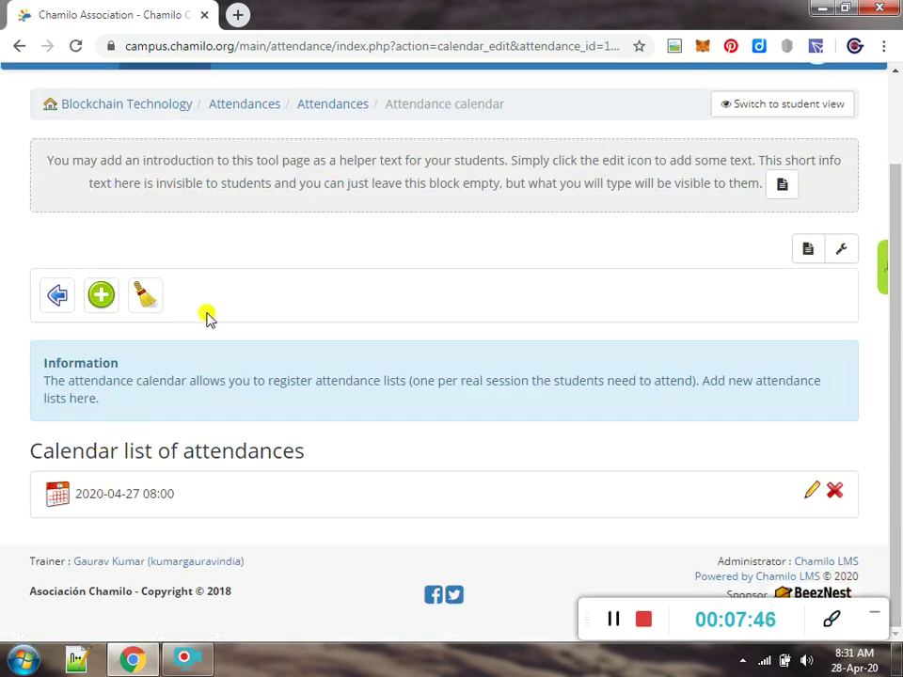
{"action": "left_click", "coordinate": [348, 105]}
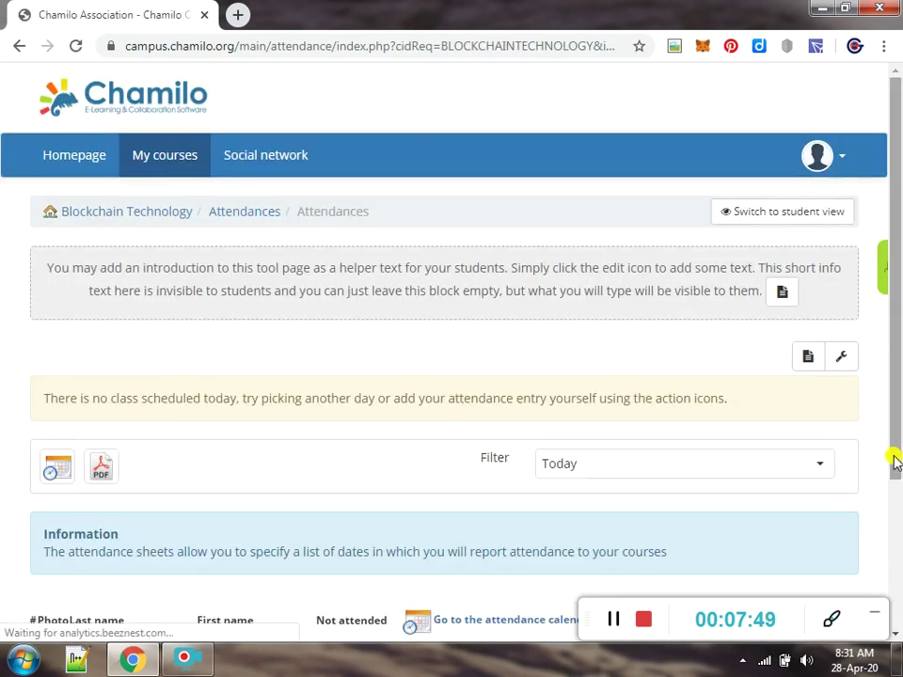
{"action": "left_click_drag", "start_coordinate": [898, 457], "coordinate": [898, 621]}
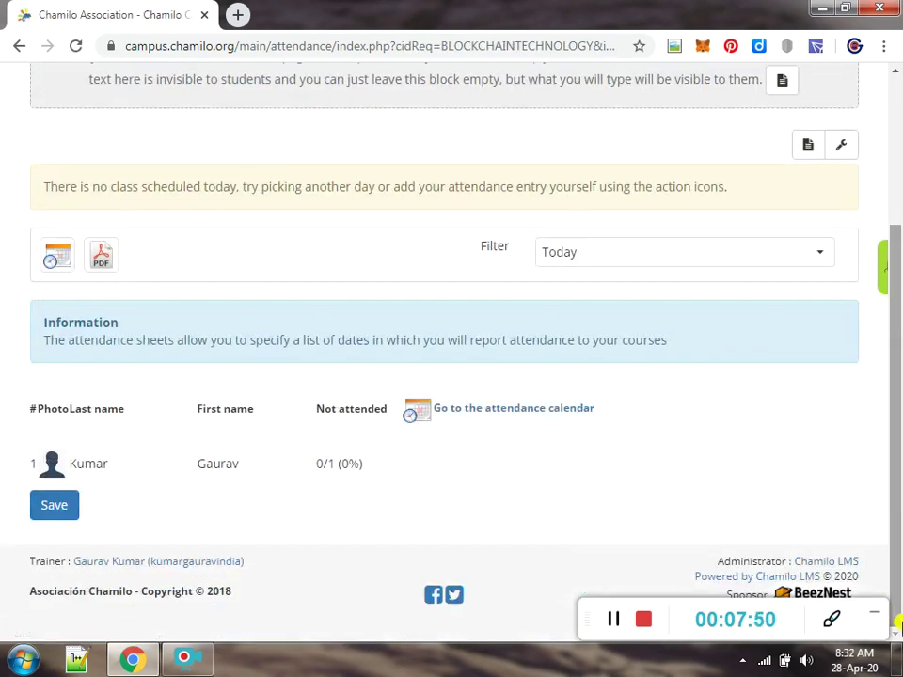
{"action": "left_click", "coordinate": [506, 410]}
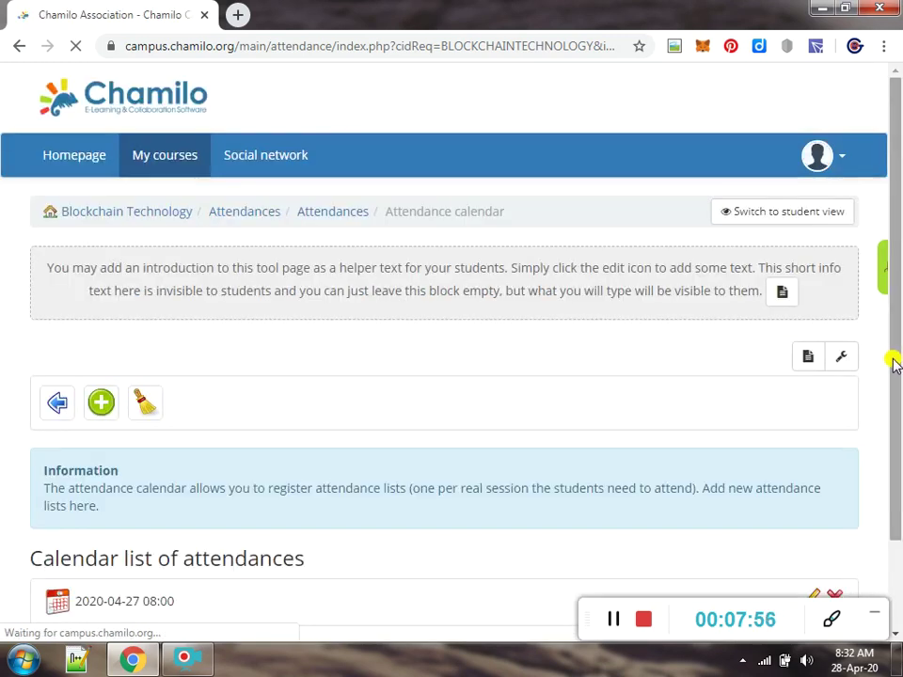
{"action": "left_click_drag", "start_coordinate": [897, 362], "coordinate": [897, 453]}
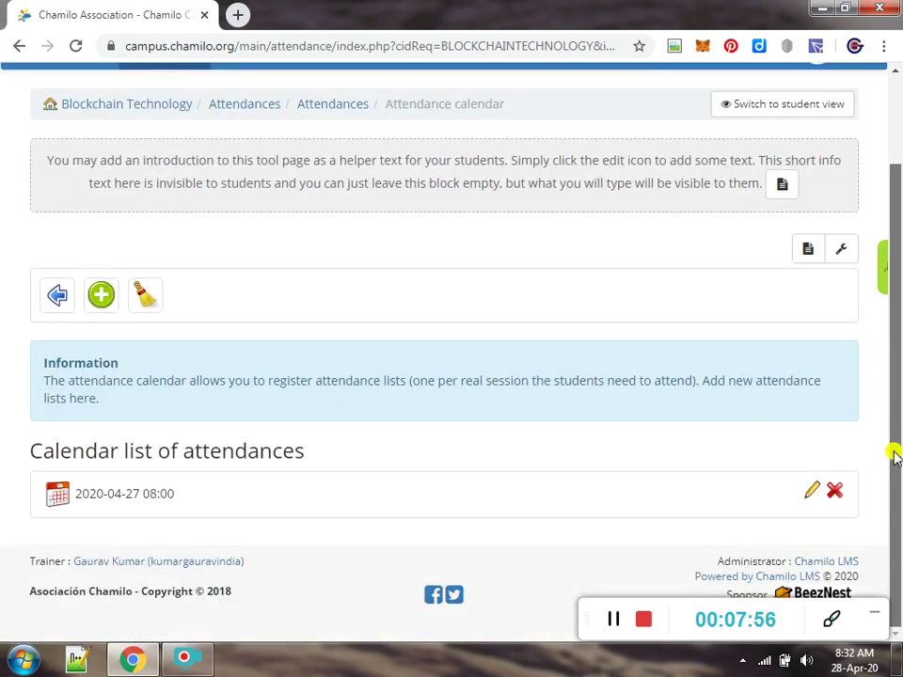
{"action": "left_click", "coordinate": [814, 493]}
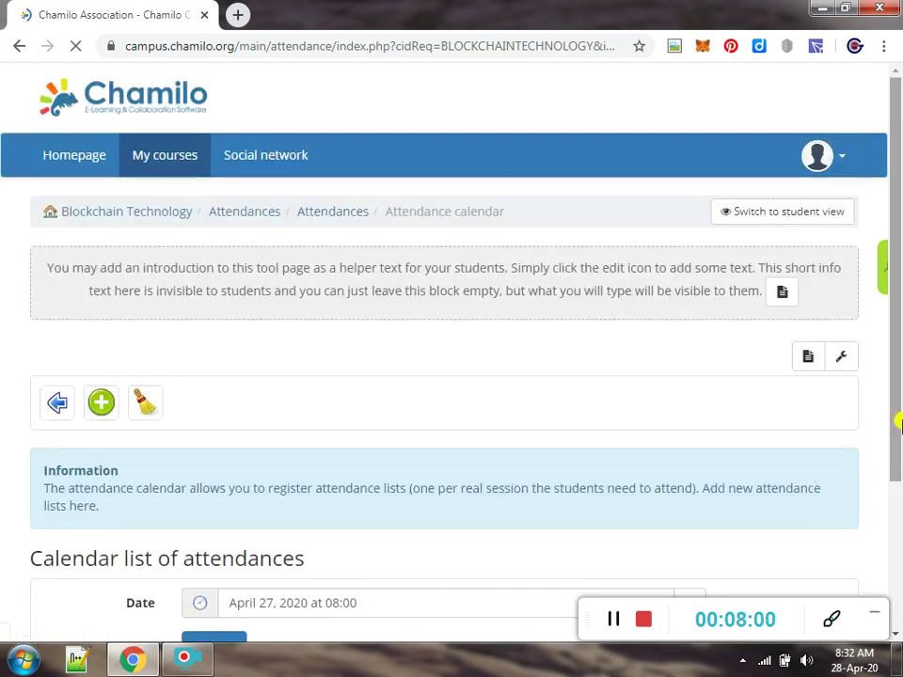
{"action": "left_click_drag", "start_coordinate": [897, 417], "coordinate": [897, 498]}
{"action": "left_click", "coordinate": [208, 538]}
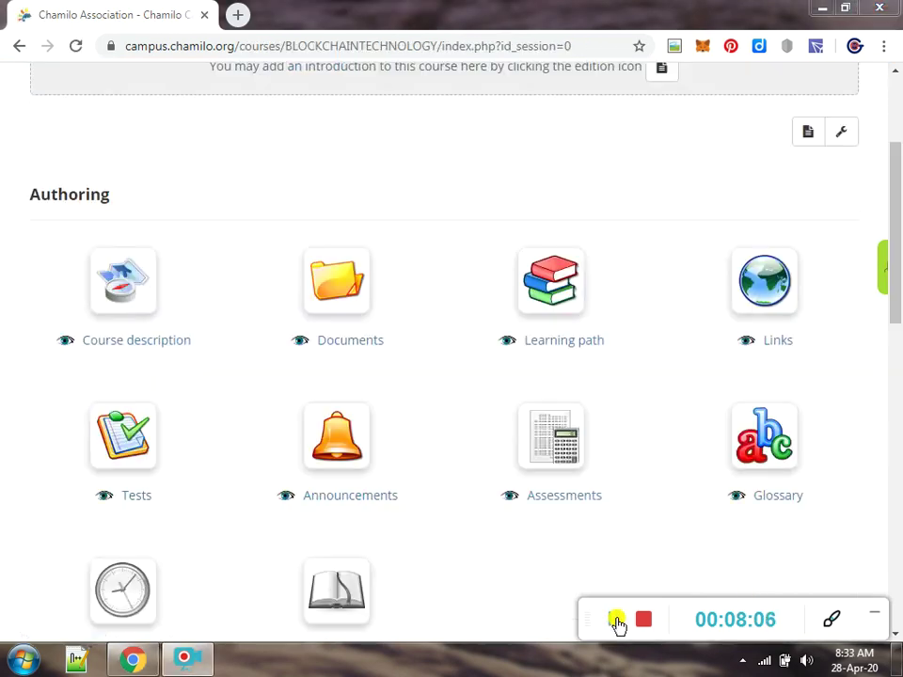
{"action": "left_click", "coordinate": [764, 286]}
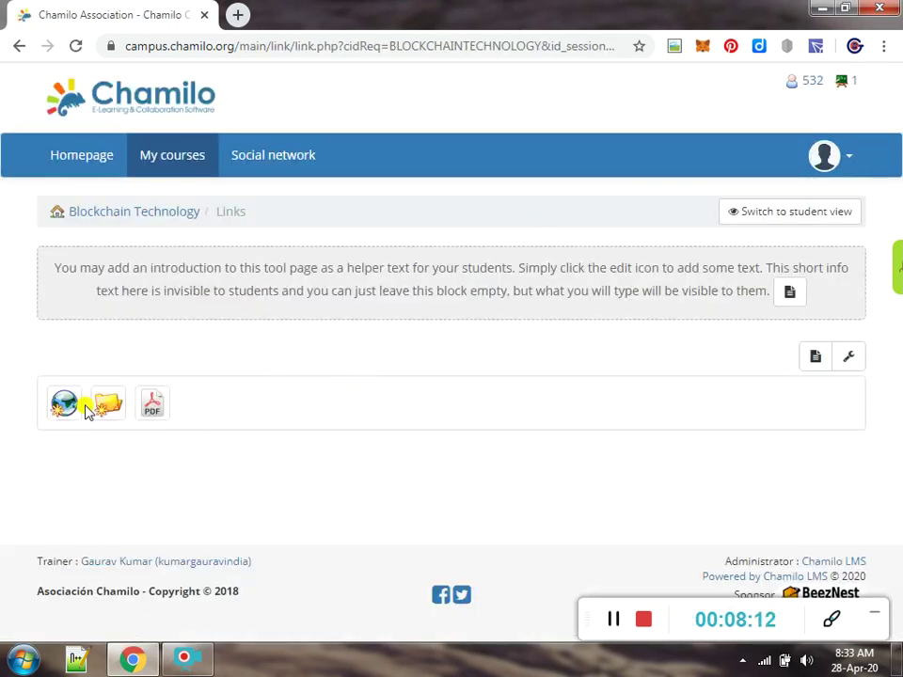
{"action": "left_click", "coordinate": [59, 411]}
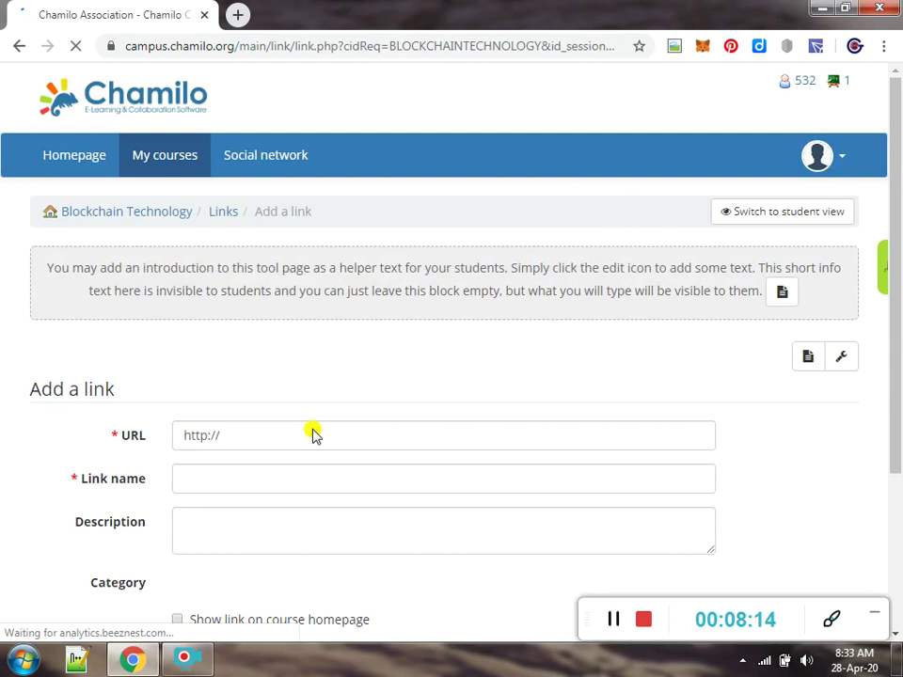
{"action": "left_click", "coordinate": [297, 443]}
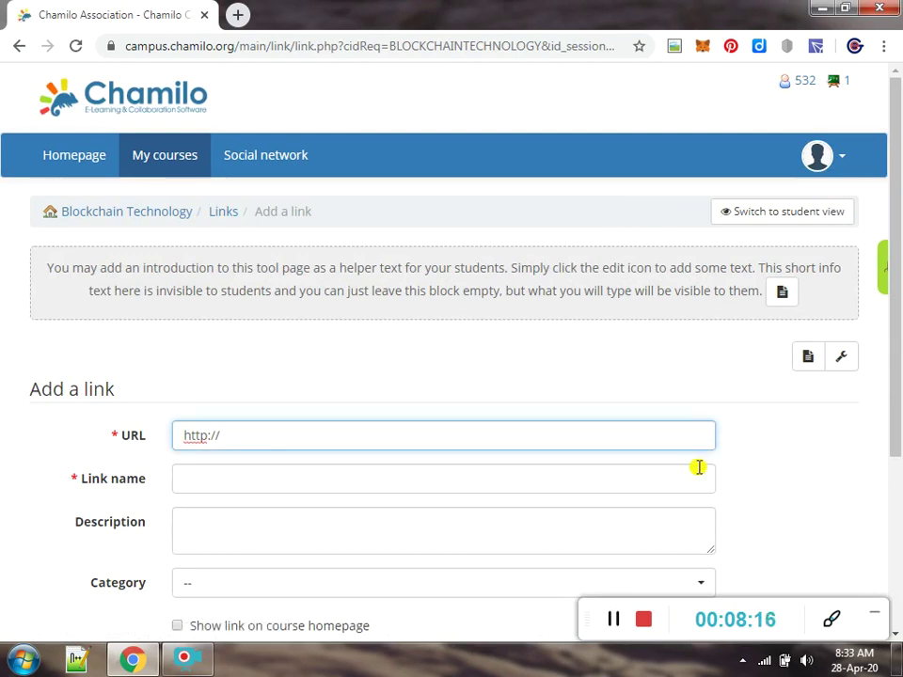
{"action": "left_click_drag", "start_coordinate": [894, 395], "coordinate": [895, 448]}
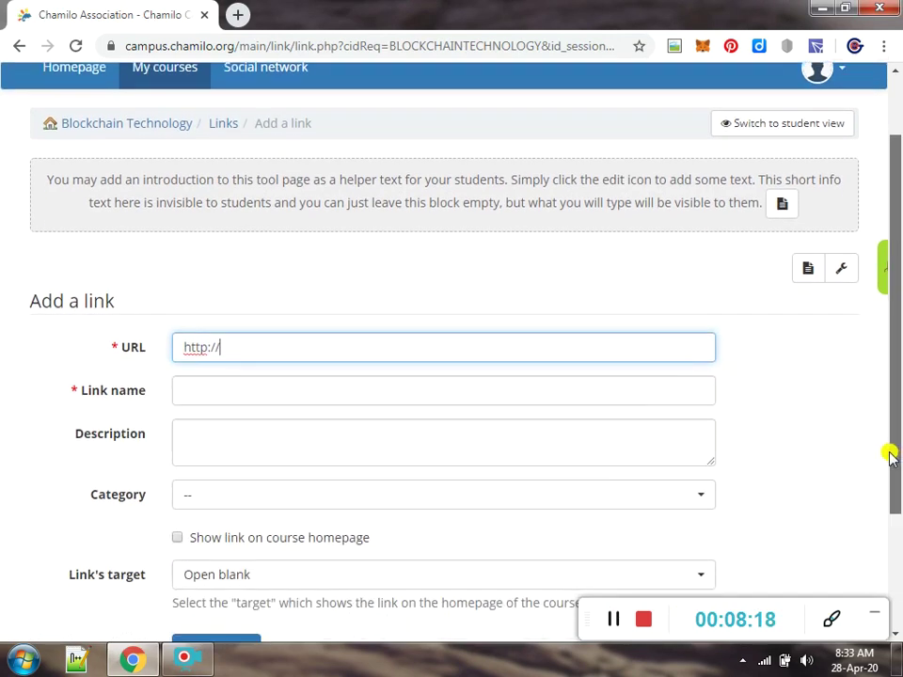
{"action": "left_click", "coordinate": [403, 439]}
{"action": "left_click_drag", "start_coordinate": [889, 423], "coordinate": [806, 331]}
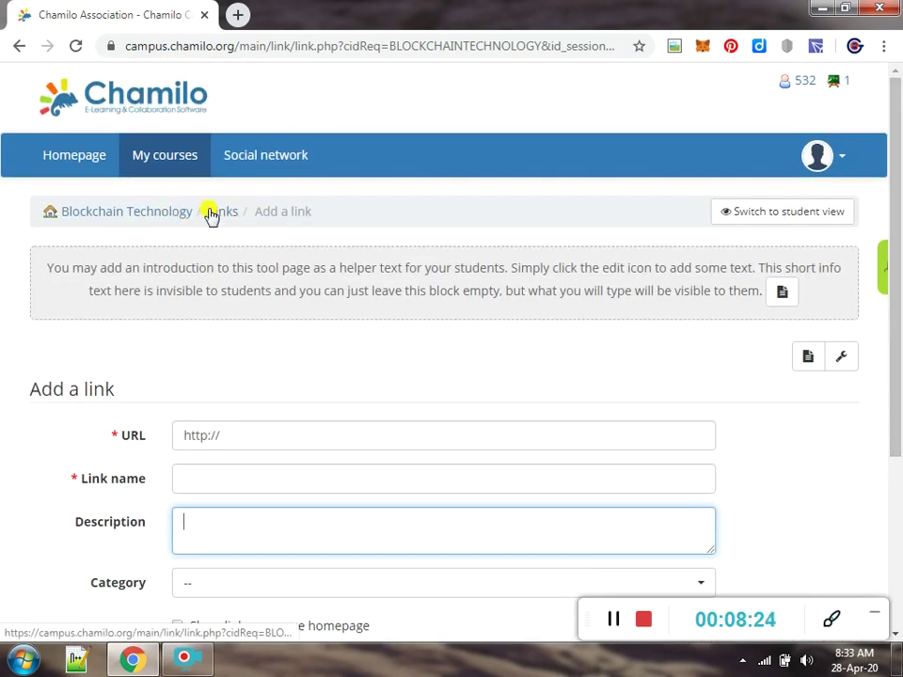
{"action": "left_click_drag", "start_coordinate": [898, 346], "coordinate": [898, 411]}
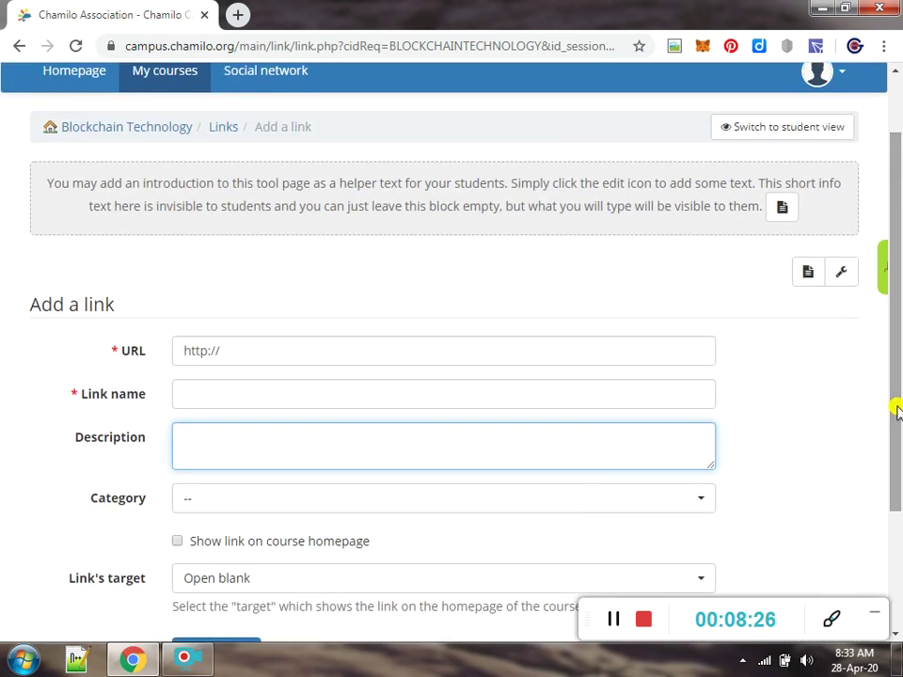
{"action": "left_click", "coordinate": [232, 136]}
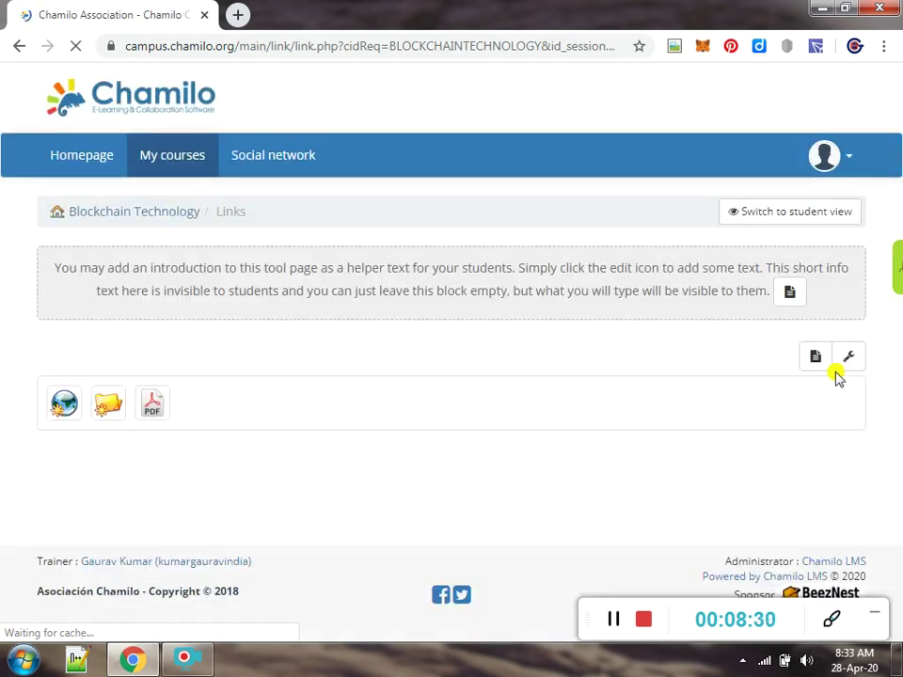
{"action": "left_click", "coordinate": [145, 210]}
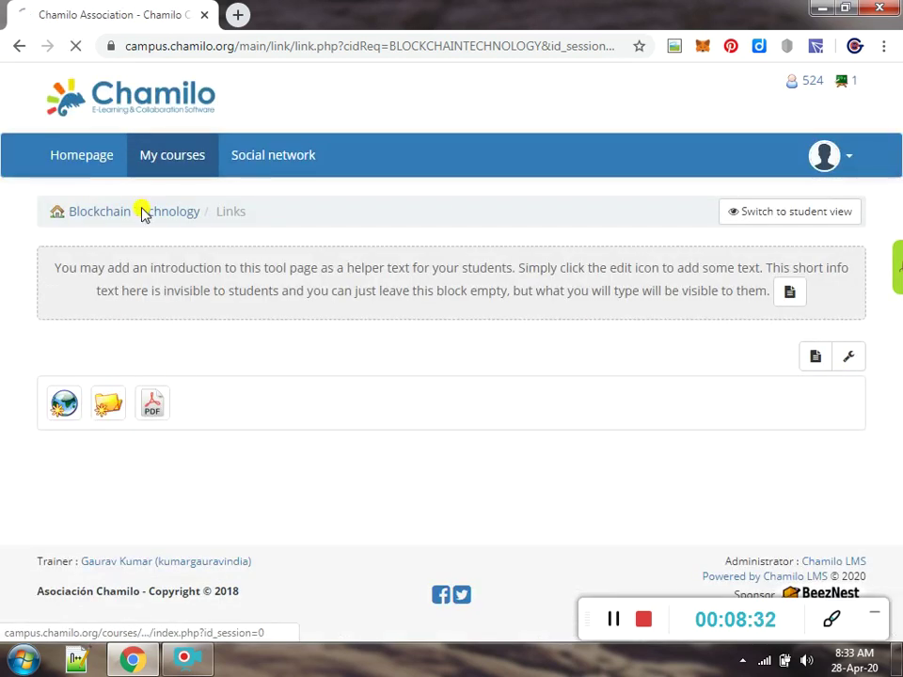
{"action": "left_click_drag", "start_coordinate": [897, 263], "coordinate": [898, 322]}
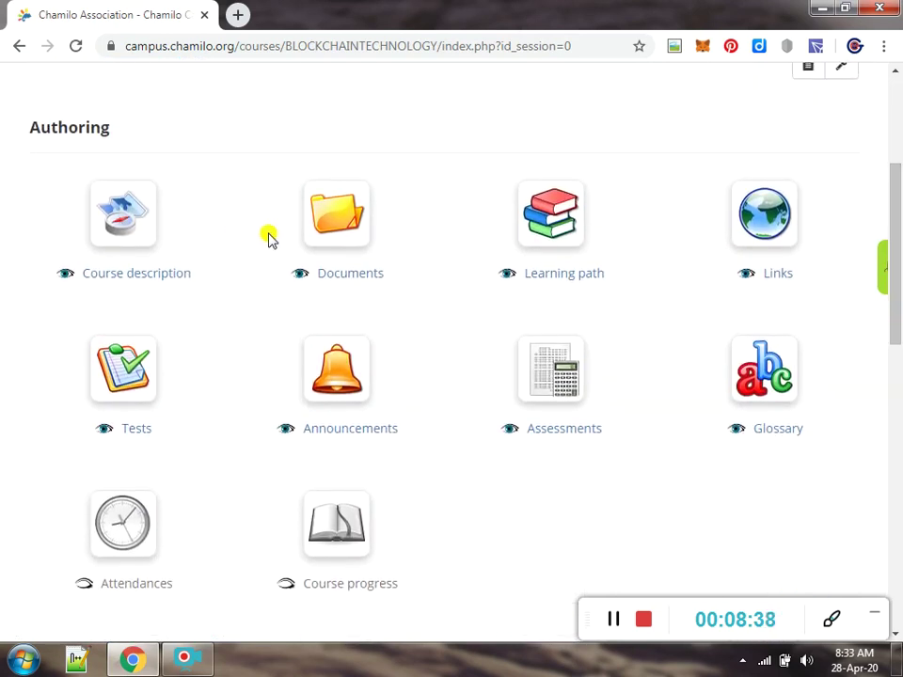
Create the learning path 'The Learning Path for Blockchain' and expand the Certificates folder
{"action": "left_click", "coordinate": [561, 205]}
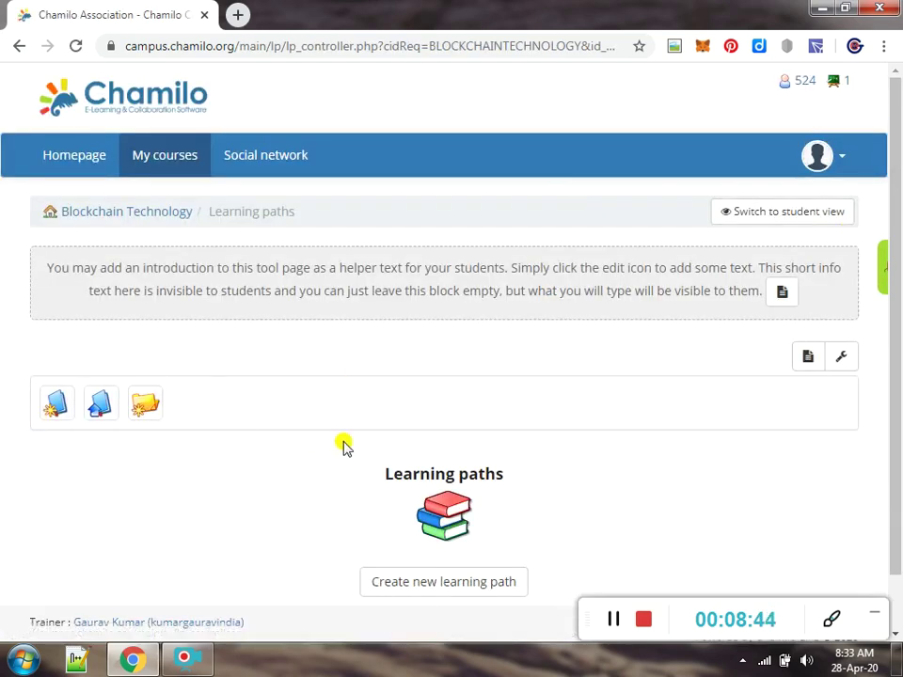
{"action": "left_click", "coordinate": [427, 584]}
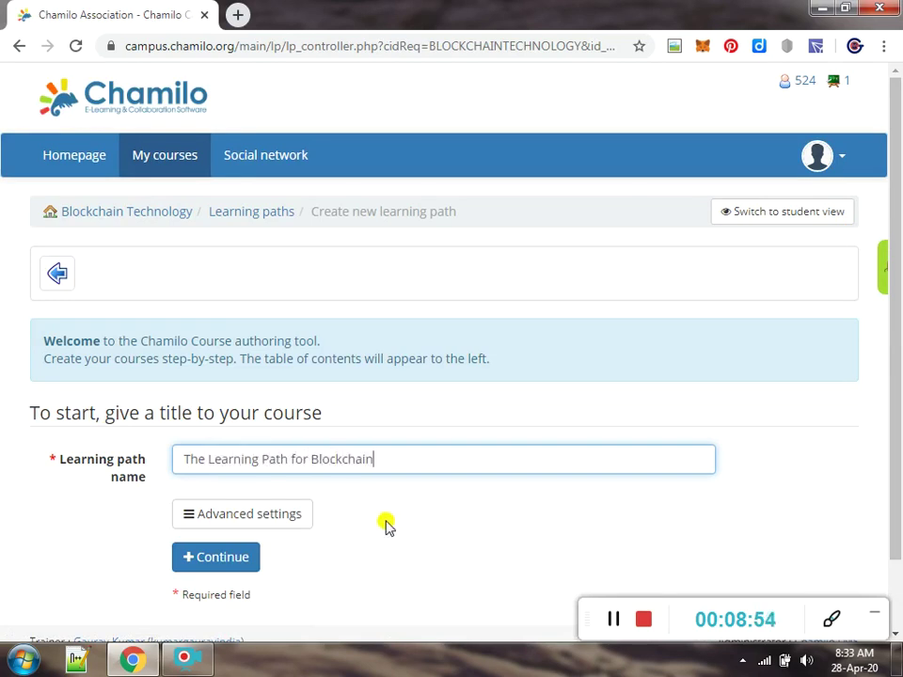
{"action": "left_click", "coordinate": [217, 554]}
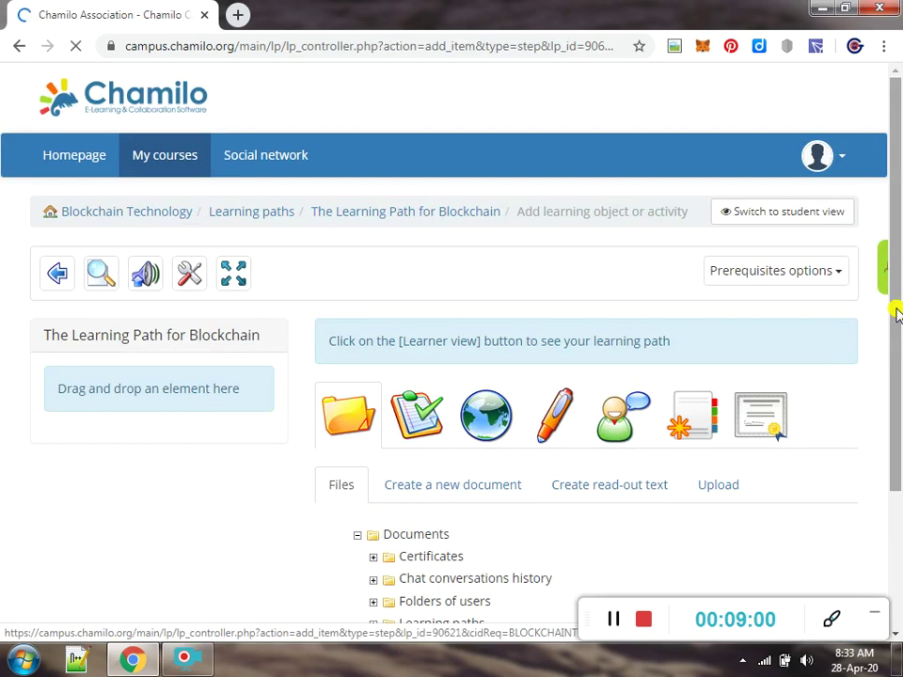
{"action": "left_click_drag", "start_coordinate": [894, 309], "coordinate": [894, 382]}
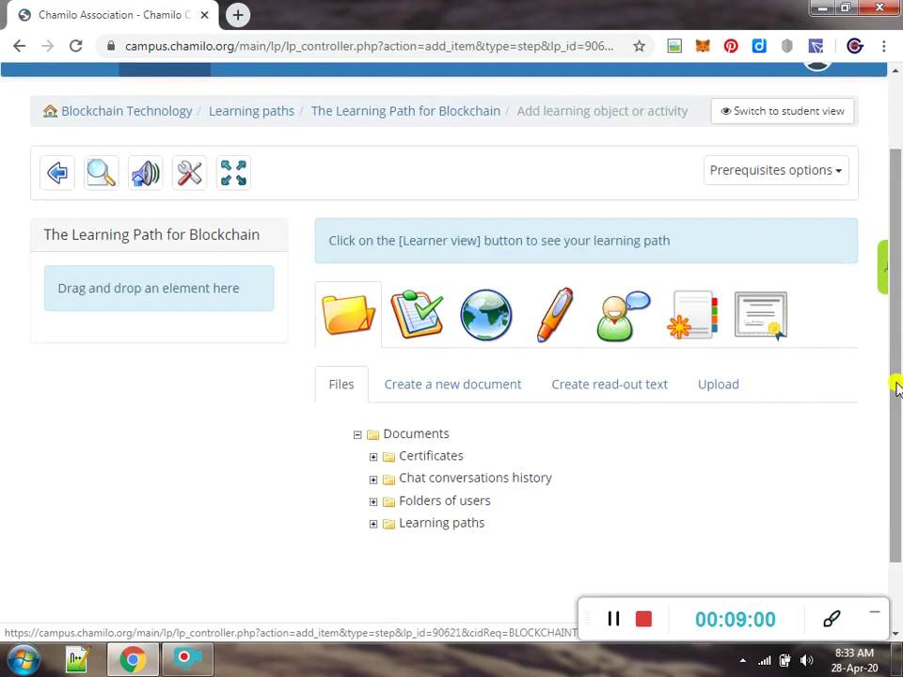
{"action": "left_click", "coordinate": [373, 478]}
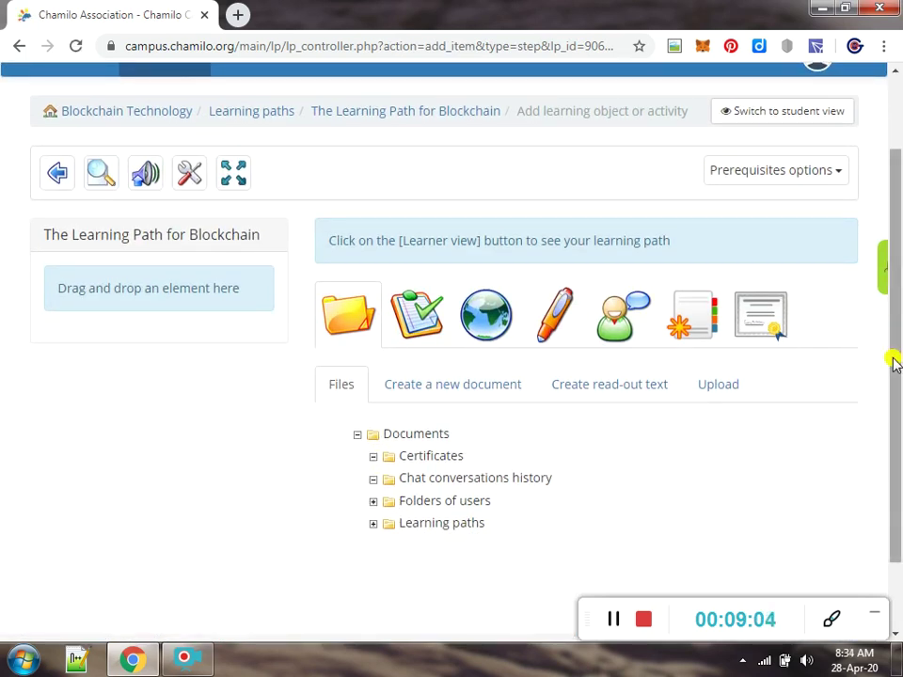